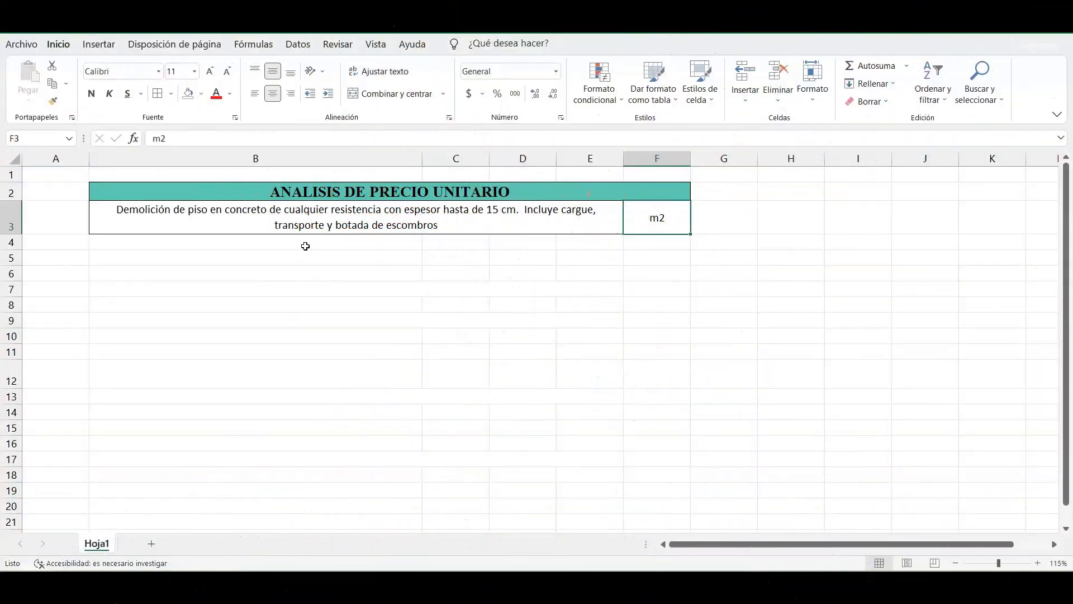
# - Add the labels Rendimiento in B4 and Jornada in E4
pyautogui.click(305, 246)
pyautogui.write('Rendim')
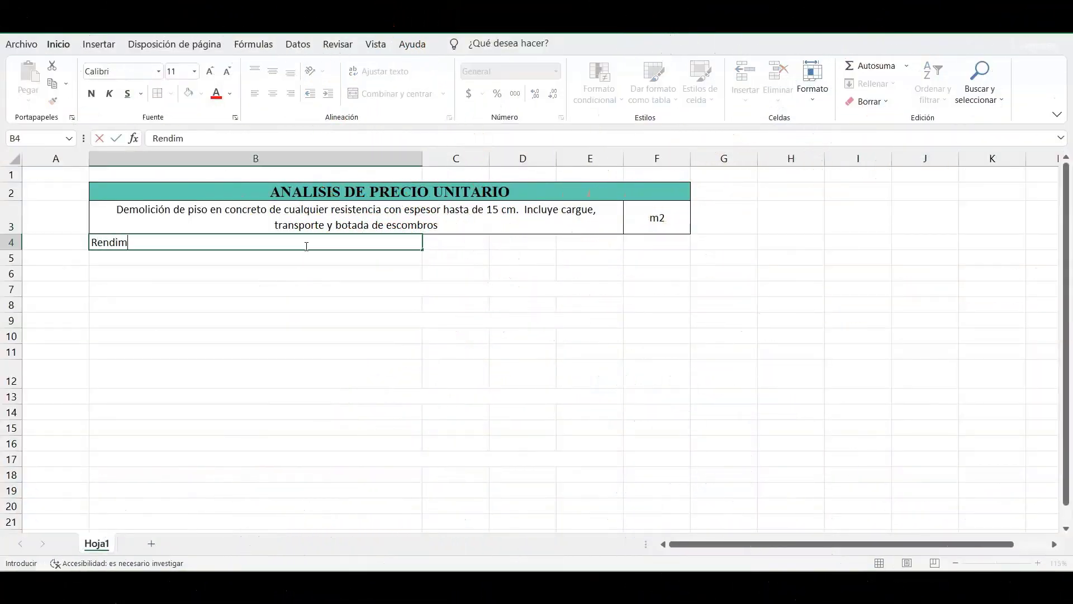
pyautogui.write('iento:')
pyautogui.click(592, 241)
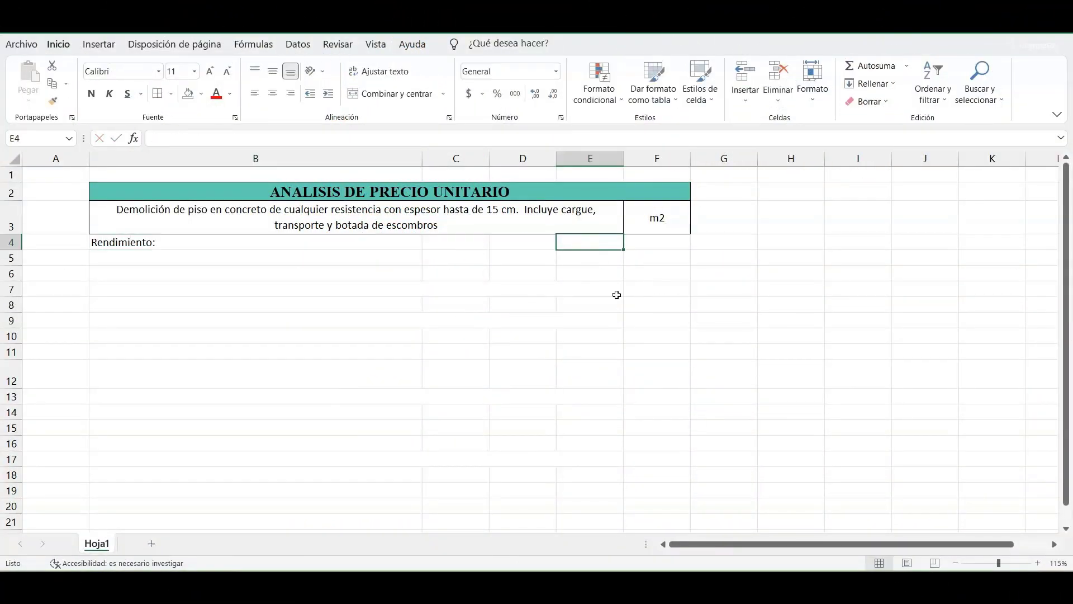
pyautogui.write('Jornada:')
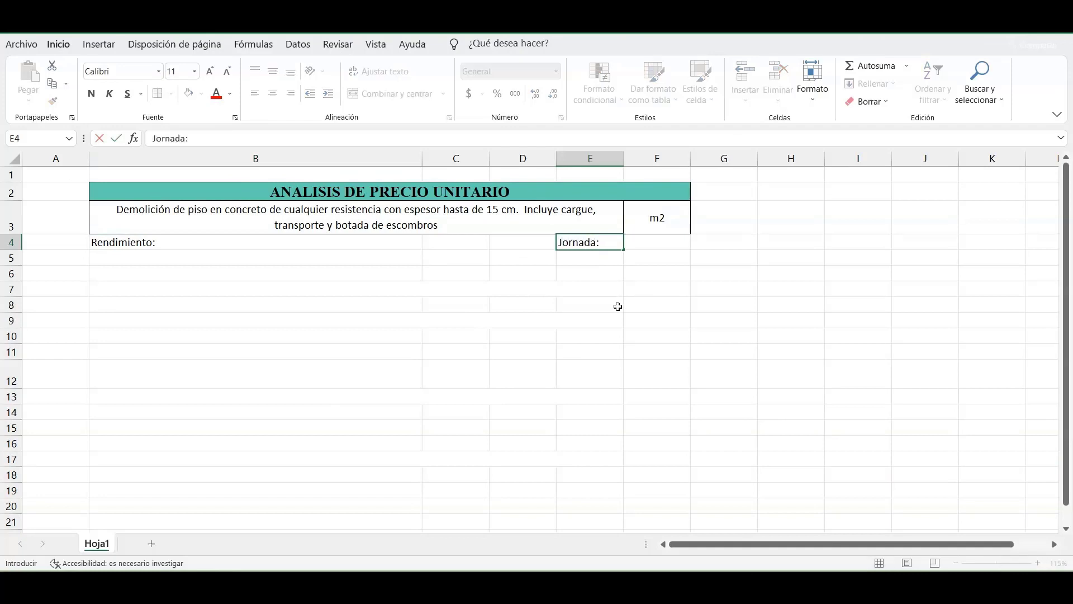
# - Enter the row 6 headings Descripción, Unidad, Cantidad, Costo and Subtotal across B6:F6
pyautogui.click(385, 273)
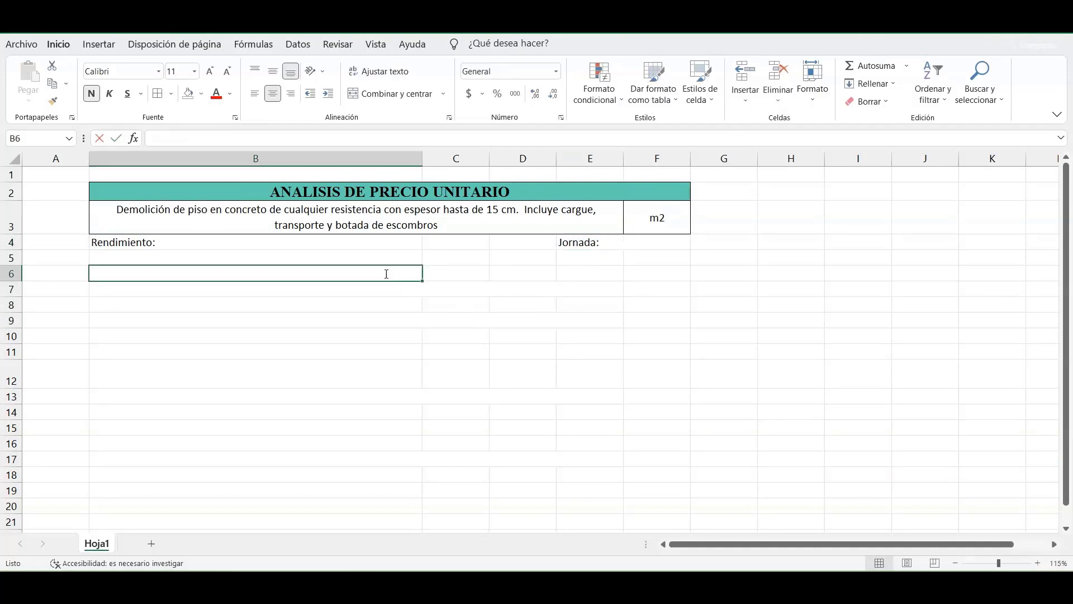
pyautogui.write('Descri')
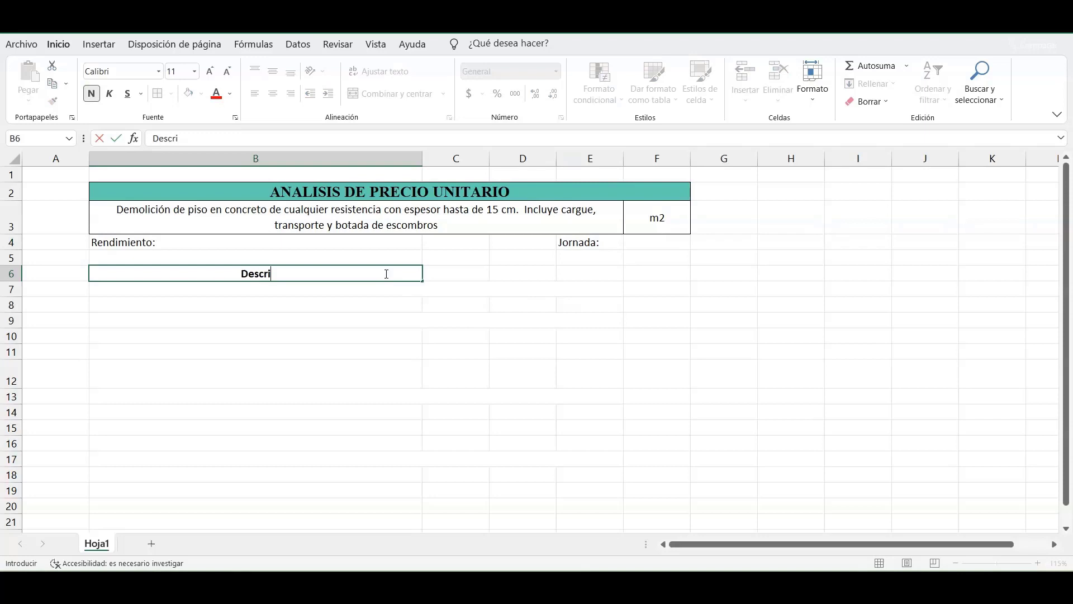
pyautogui.write('pció')
pyautogui.write('n')
pyautogui.press('Tab')
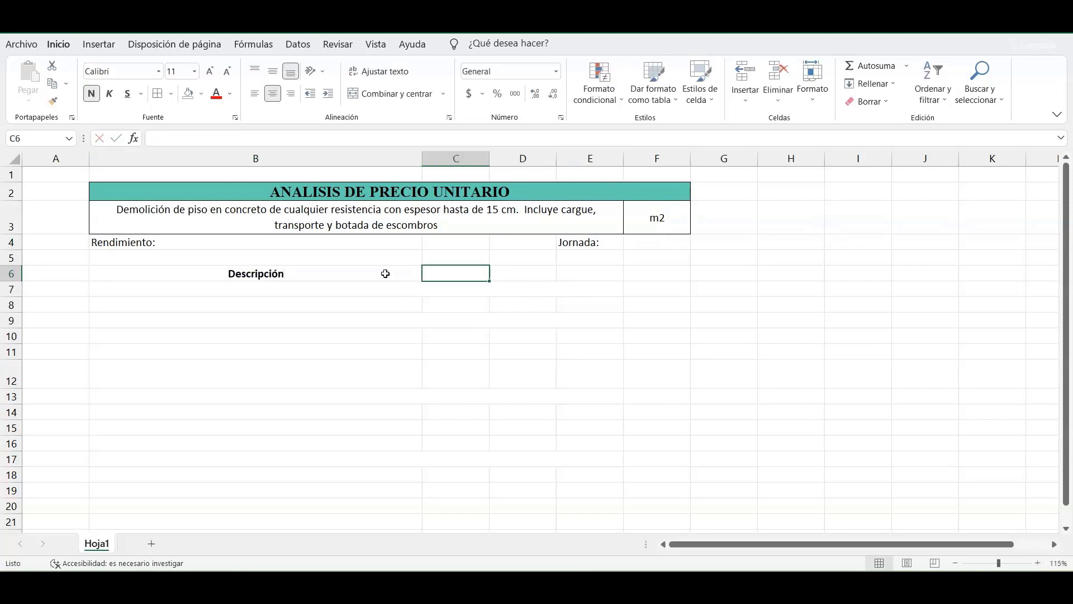
pyautogui.write('Unidad')
pyautogui.press('Tab')
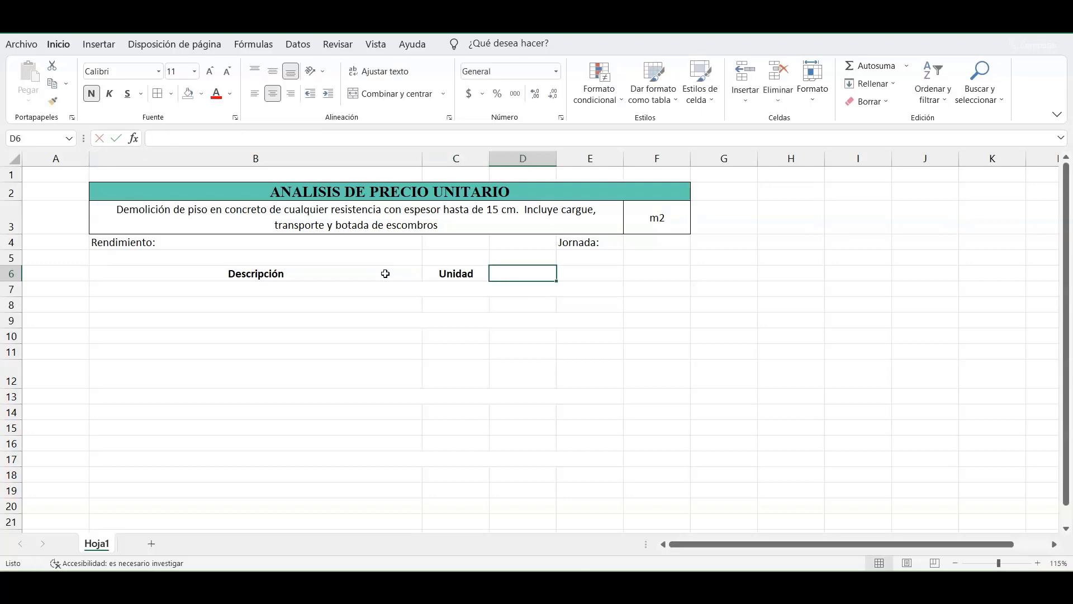
pyautogui.write('Cantidad')
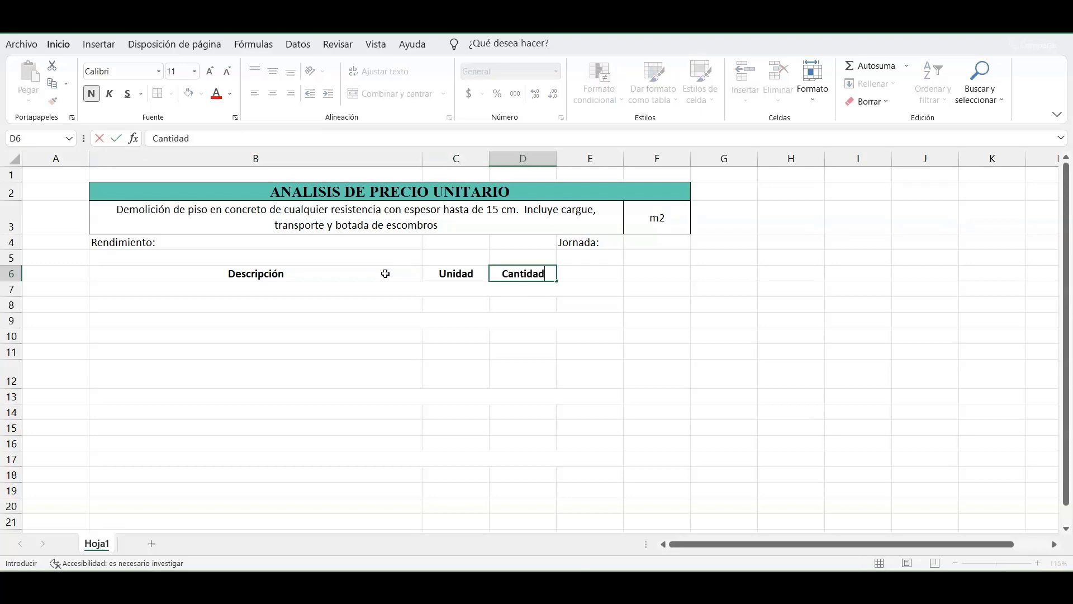
pyautogui.press('Tab')
pyautogui.write('Costo')
pyautogui.hotkey('ctrl', 'Return')
pyautogui.press('Tab')
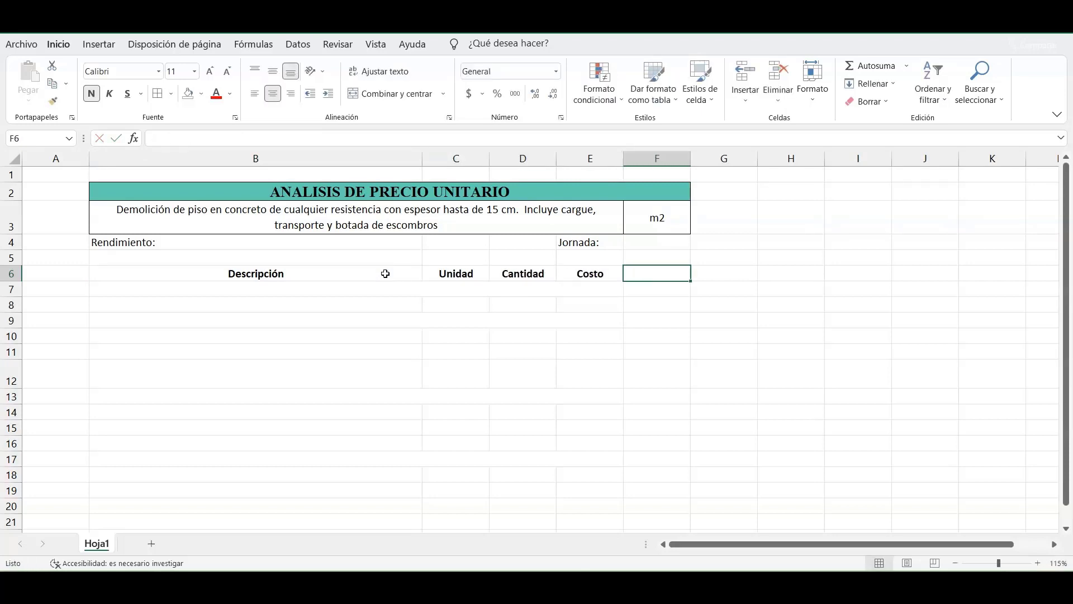
pyautogui.write('Sub')
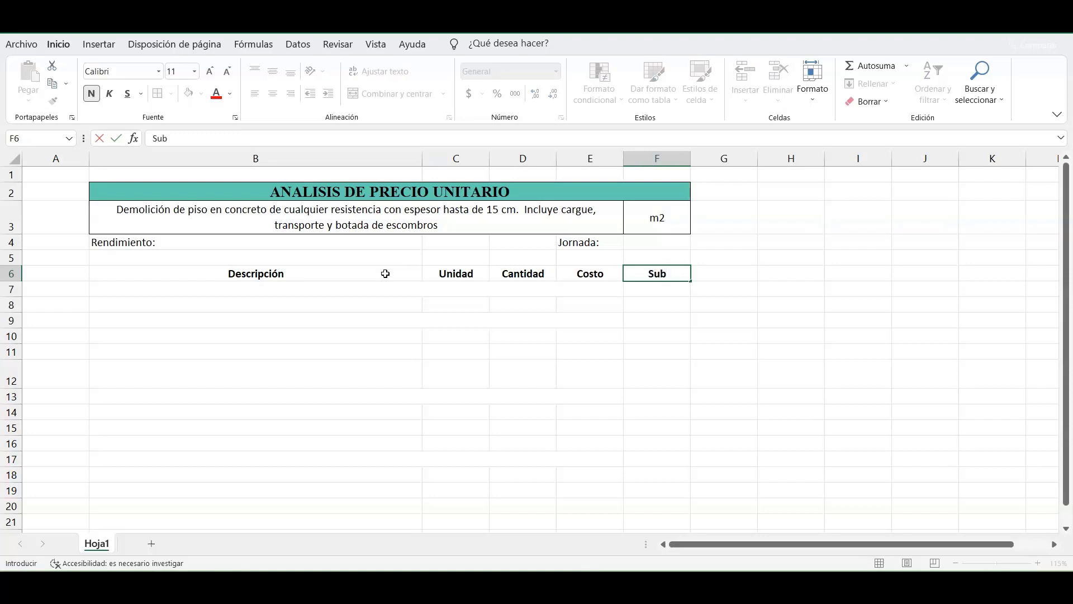
pyautogui.write('total')
# - List the Mano de obra group with its item Ayudante tipo 2 (raso)
pyautogui.click(371, 289)
pyautogui.write('Mano de o')
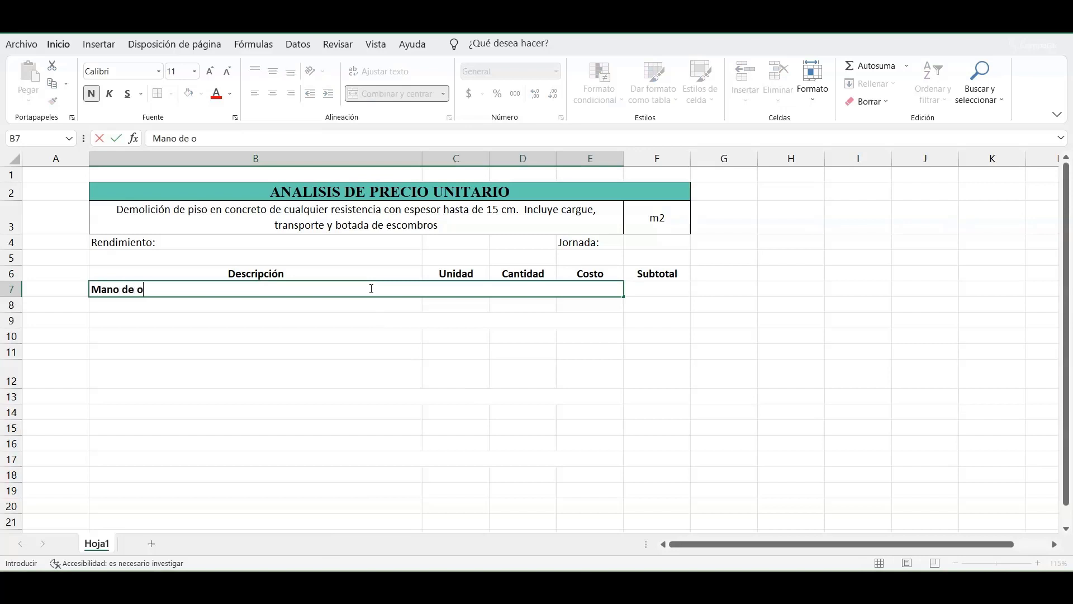
pyautogui.write('bra')
pyautogui.press('Return')
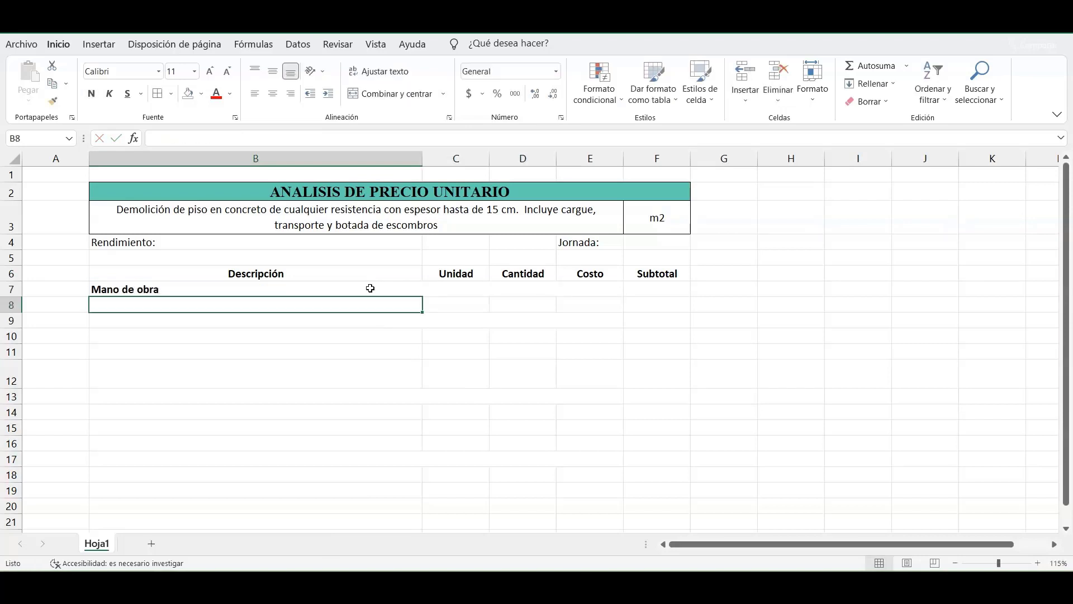
pyautogui.write('Ayudante tipo ')
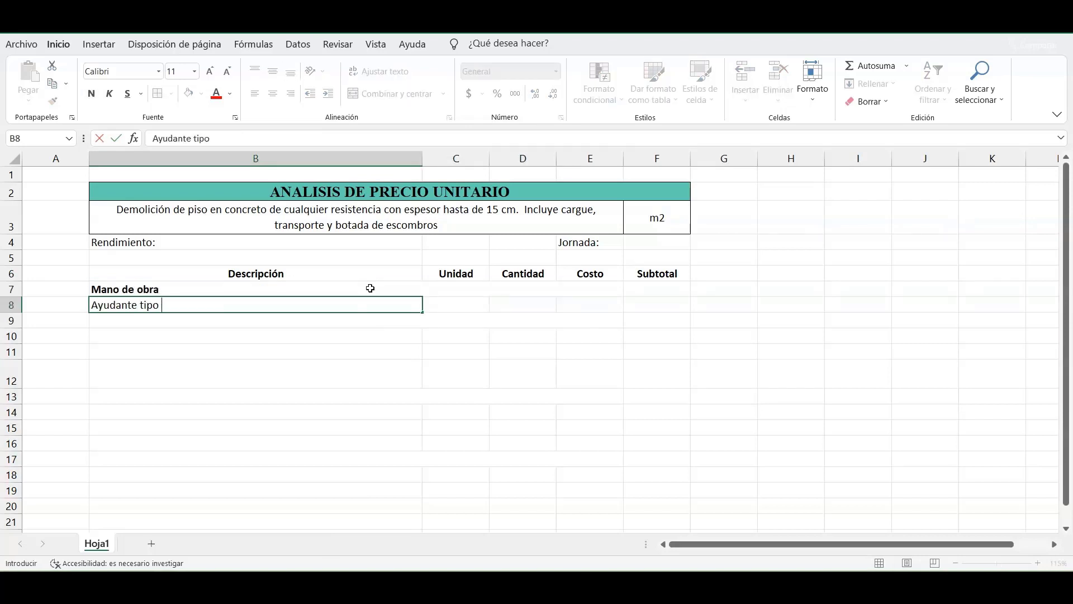
pyautogui.write('2 (raso)')
pyautogui.press('Return')
# - Add Herramienta with Herramienta menor, then Equipo with the pneumatic compressor description
pyautogui.write('H')
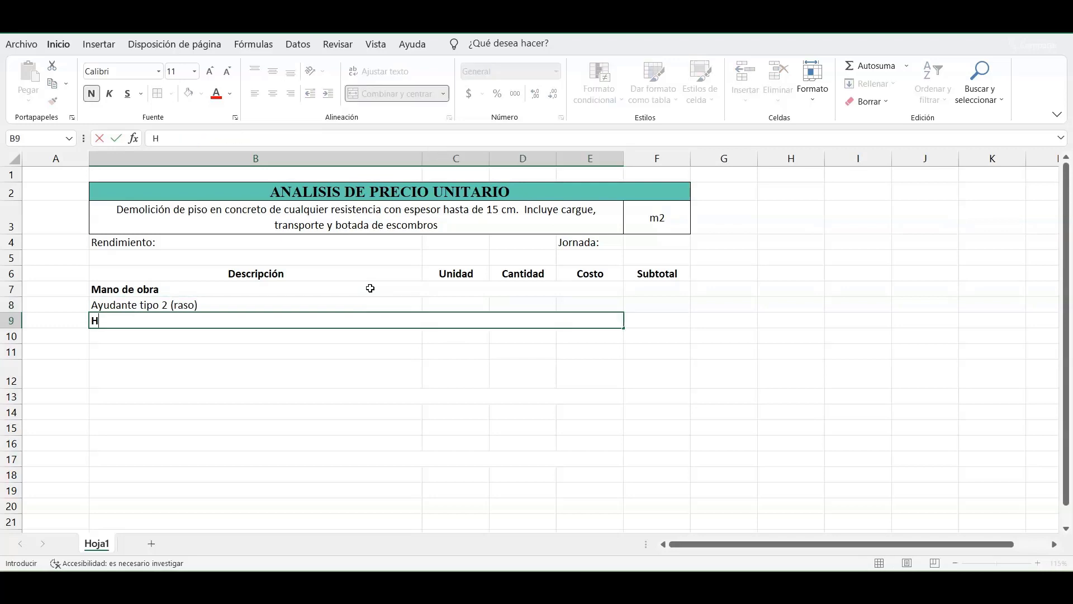
pyautogui.write('erramienta')
pyautogui.press('Return')
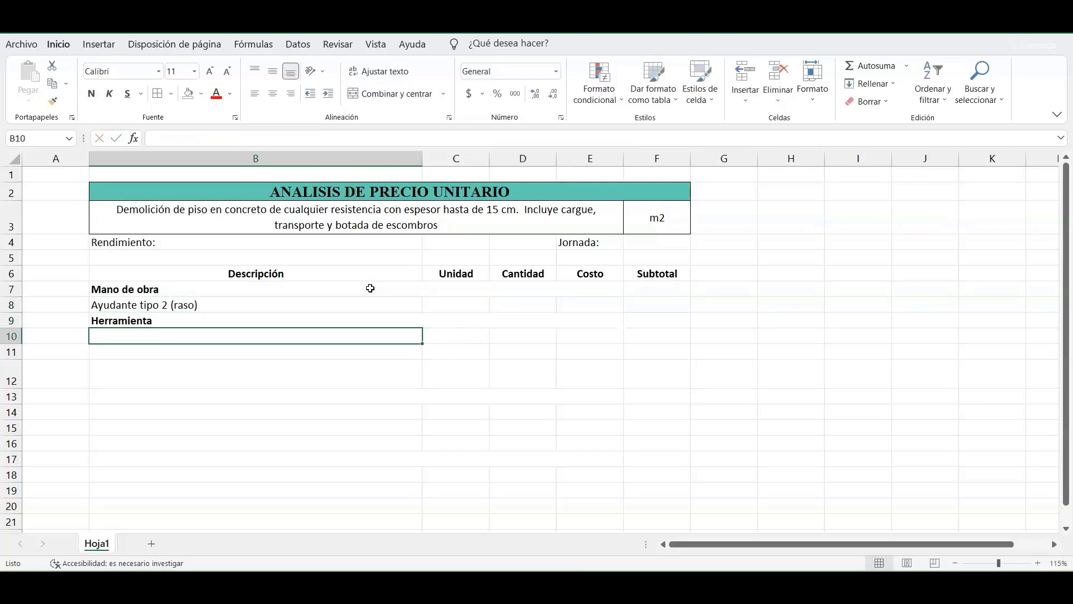
pyautogui.write('Herramient')
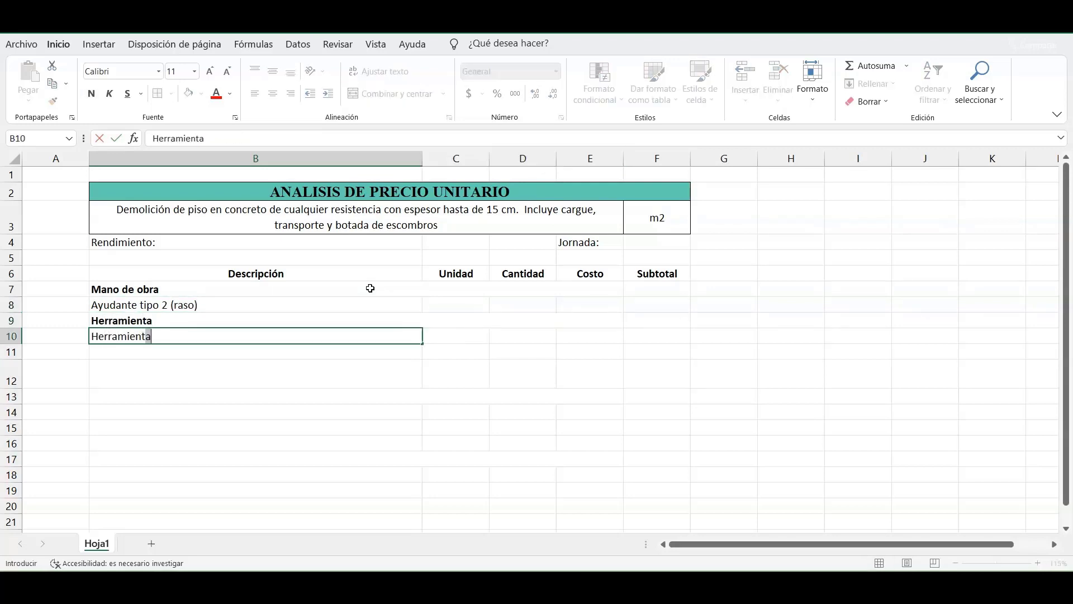
pyautogui.write('a menor')
pyautogui.press('Return')
pyautogui.write('E')
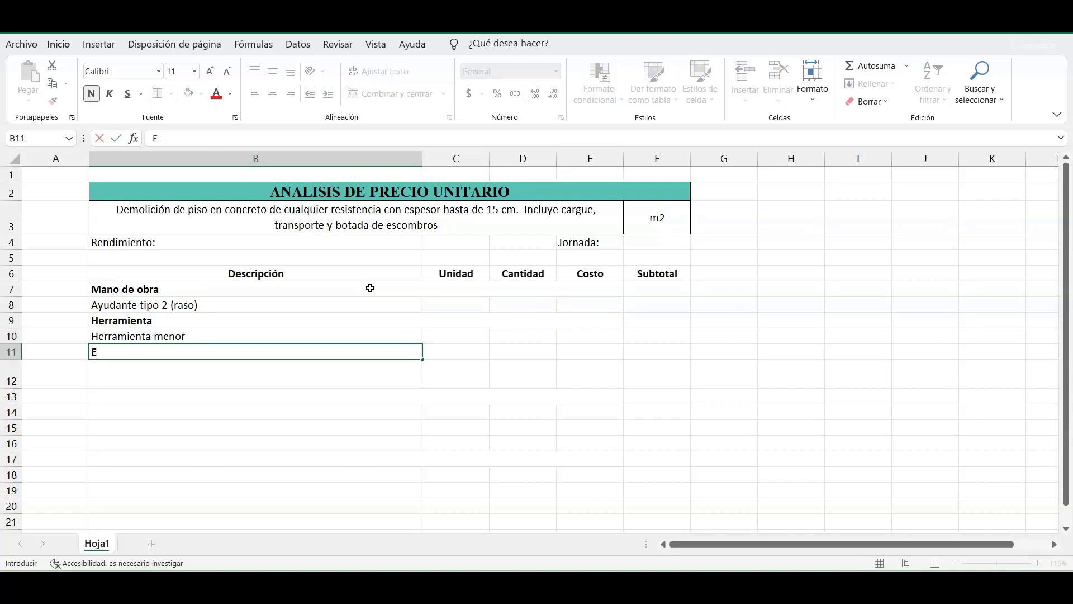
pyautogui.write('quipo')
pyautogui.press('Return')
pyautogui.write('Co')
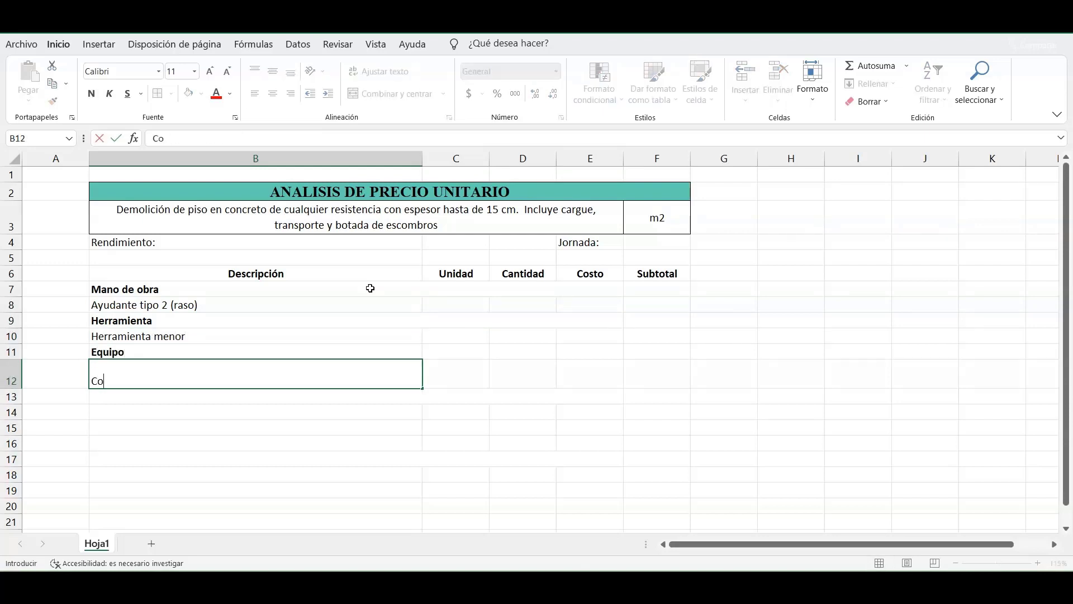
pyautogui.write('mpresor ')
pyautogui.write('neum')
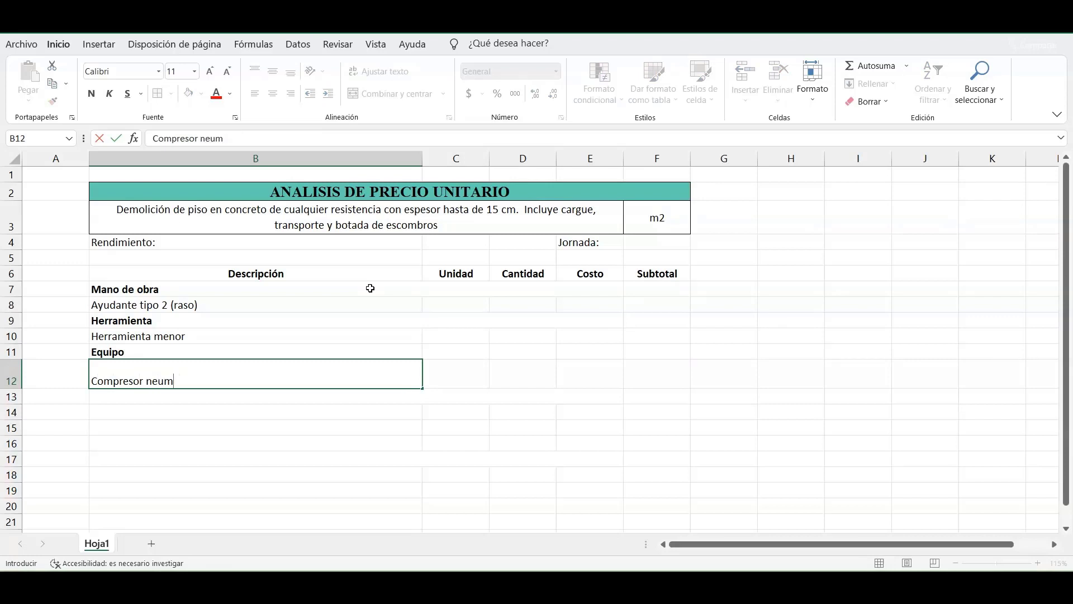
pyautogui.write('ático 1 martillo')
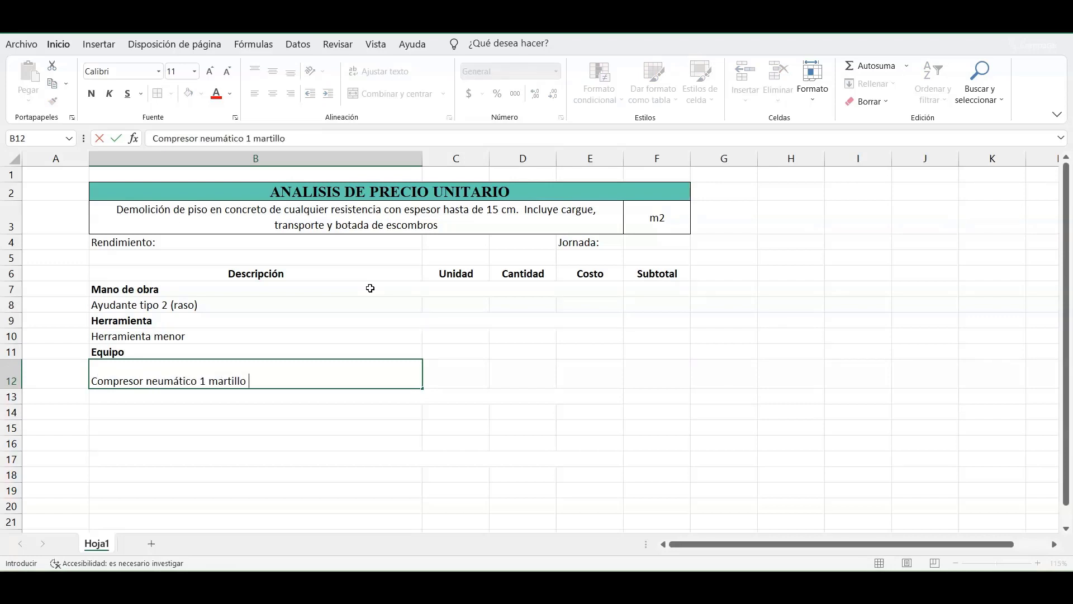
pyautogui.write(' demoledor o perfora')
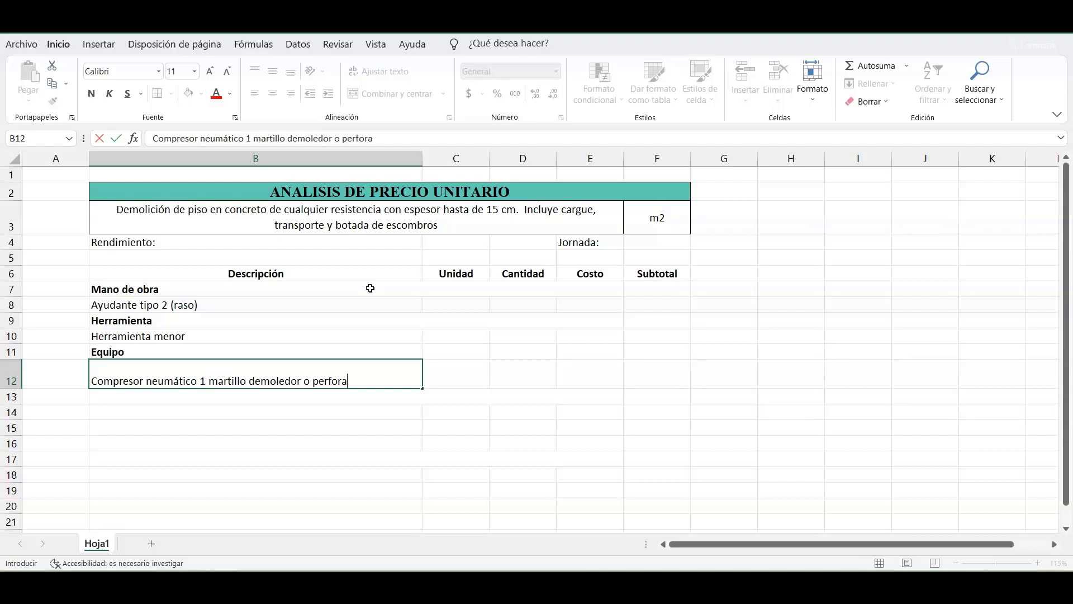
pyautogui.write('dor en superficie')
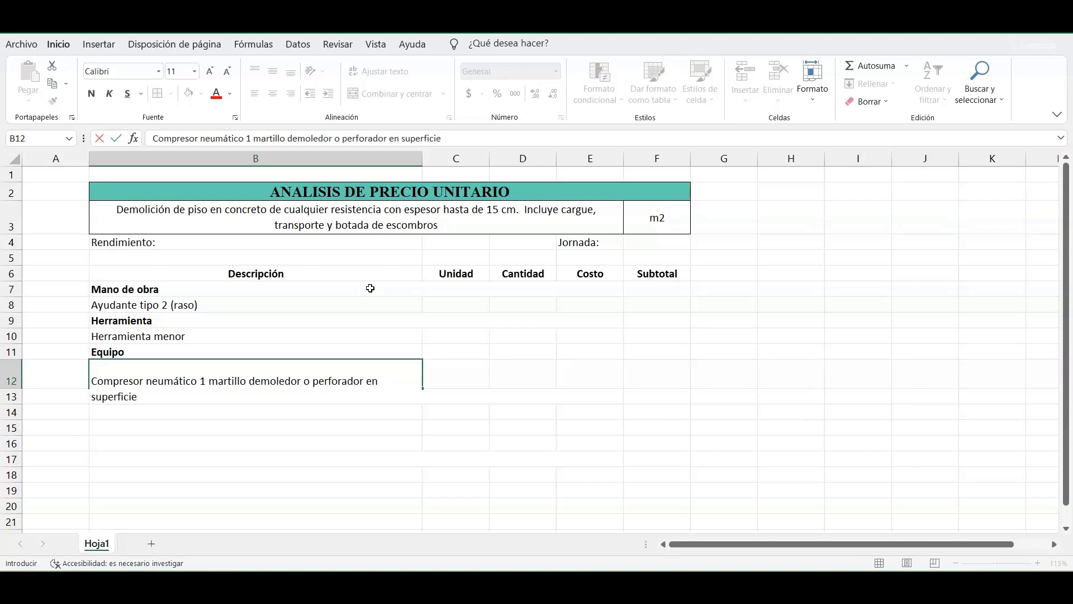
pyautogui.write(', punta, com')
pyautogui.write('bustible y opera')
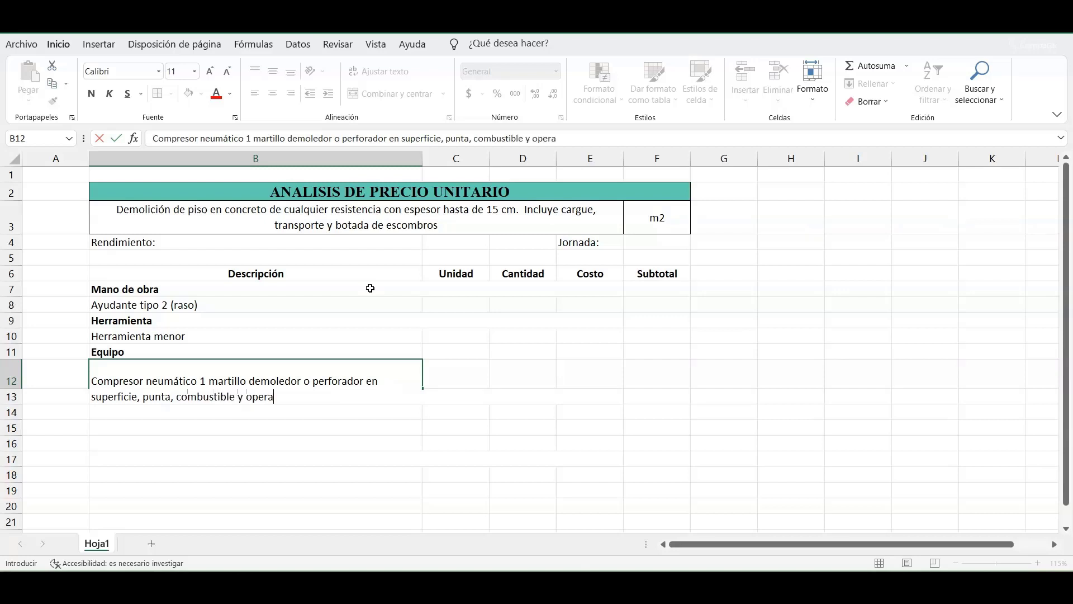
pyautogui.write('dor')
pyautogui.press('Return')
# - Add Transporte with Acarreo interno de los materiales, Transporte de materiales, Transporte de equipo, and the Total (m2) label
pyautogui.write('Tra')
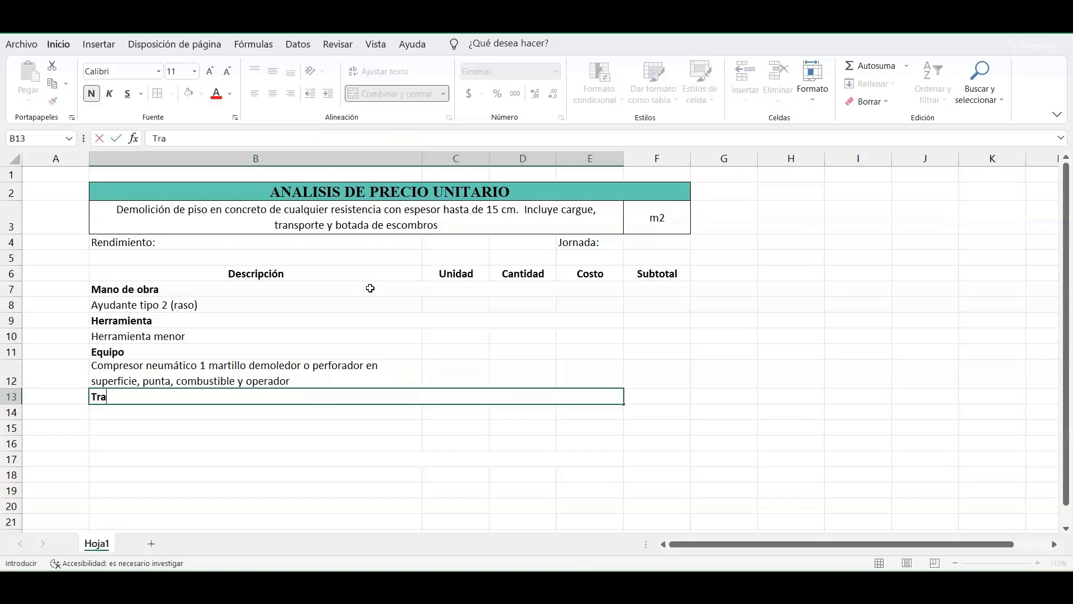
pyautogui.write('nsporte')
pyautogui.press('Return')
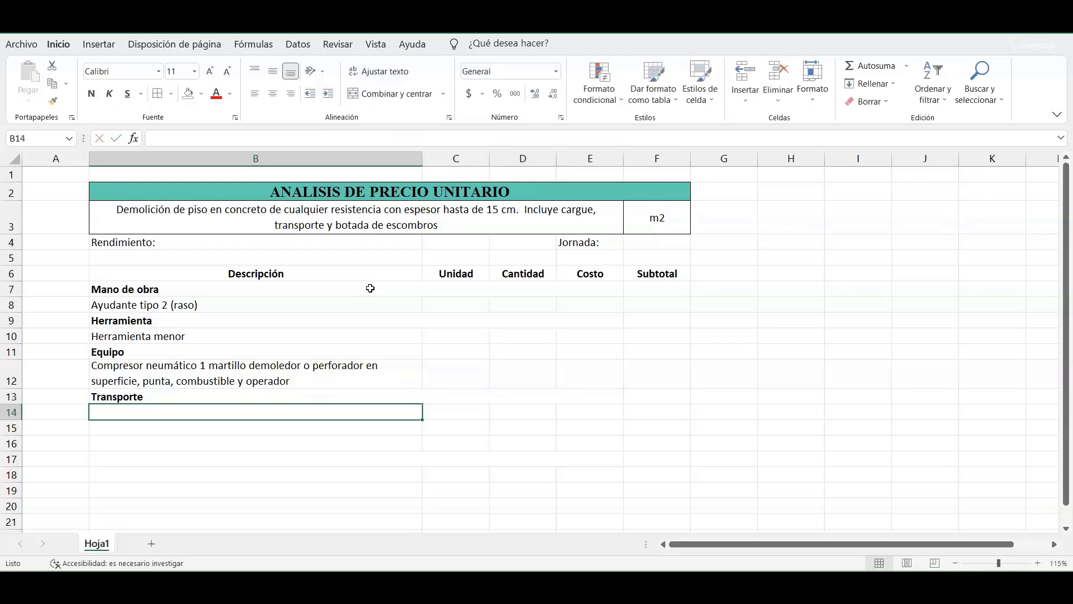
pyautogui.write('Aca')
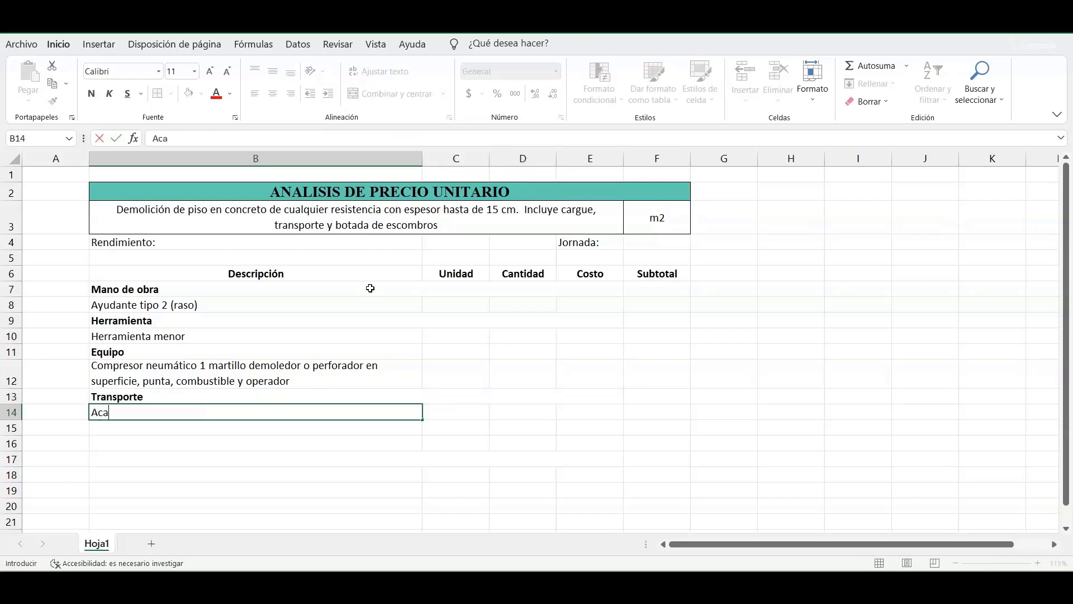
pyautogui.write('rreo inte')
pyautogui.write('rno de los mat')
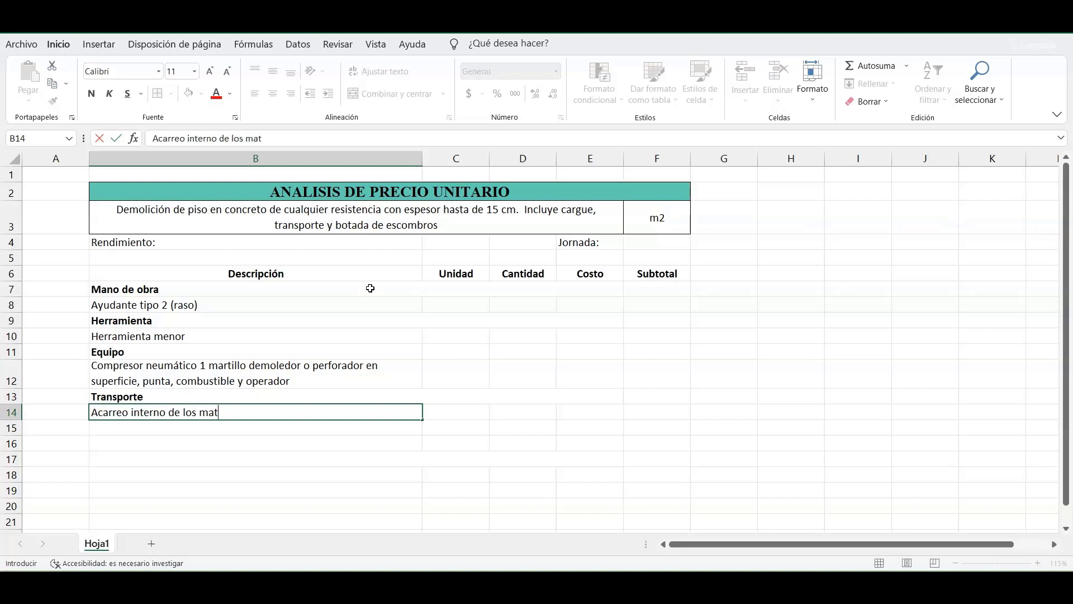
pyautogui.write('eriales')
pyautogui.press('Return')
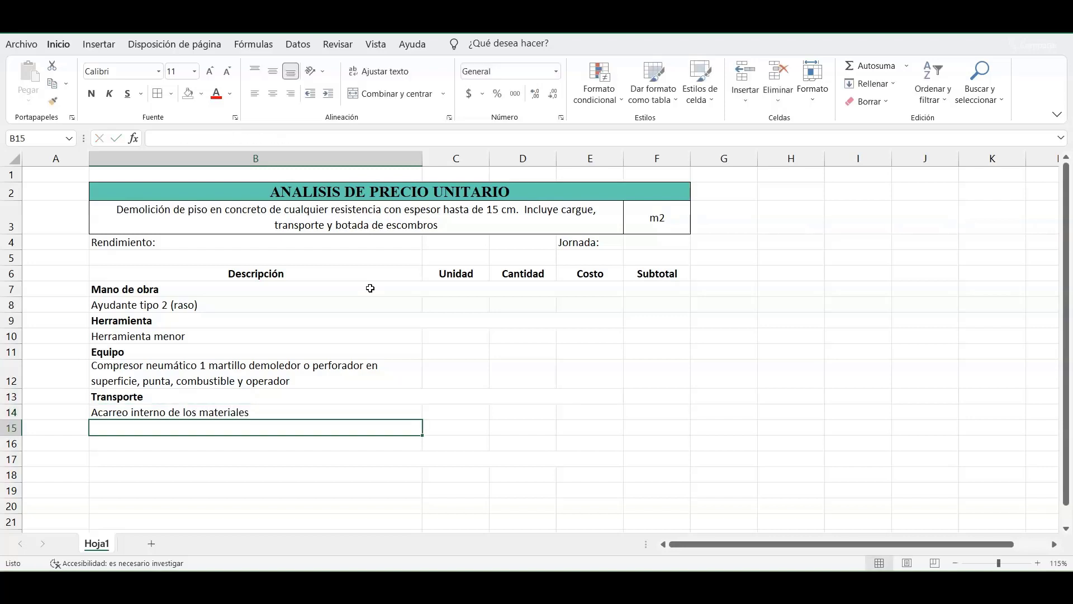
pyautogui.write('Transporte de')
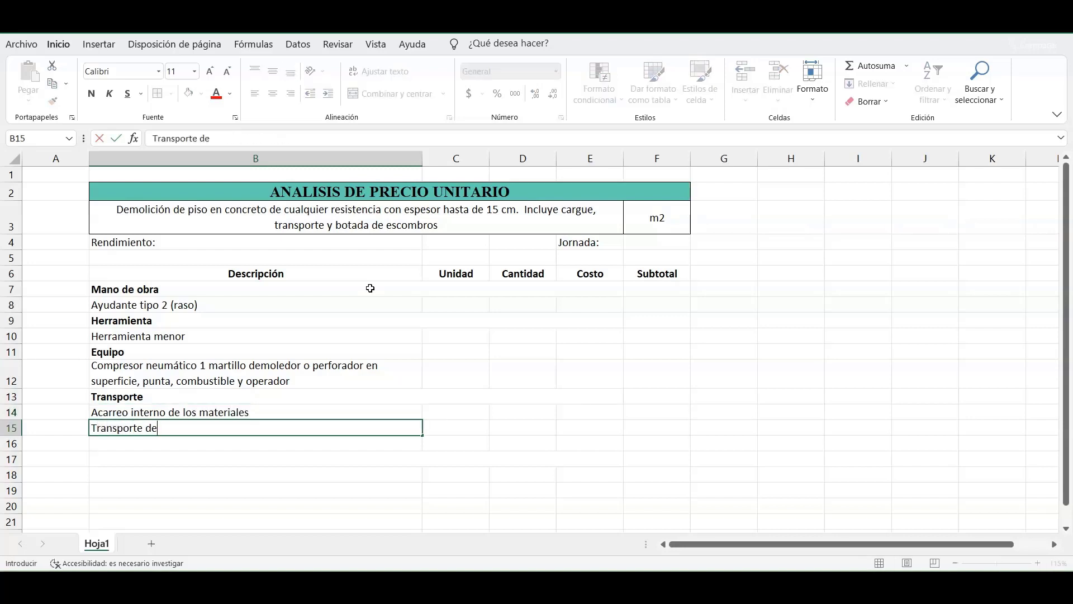
pyautogui.write(' materiale')
pyautogui.write('s')
pyautogui.press('Return')
pyautogui.write('Trans')
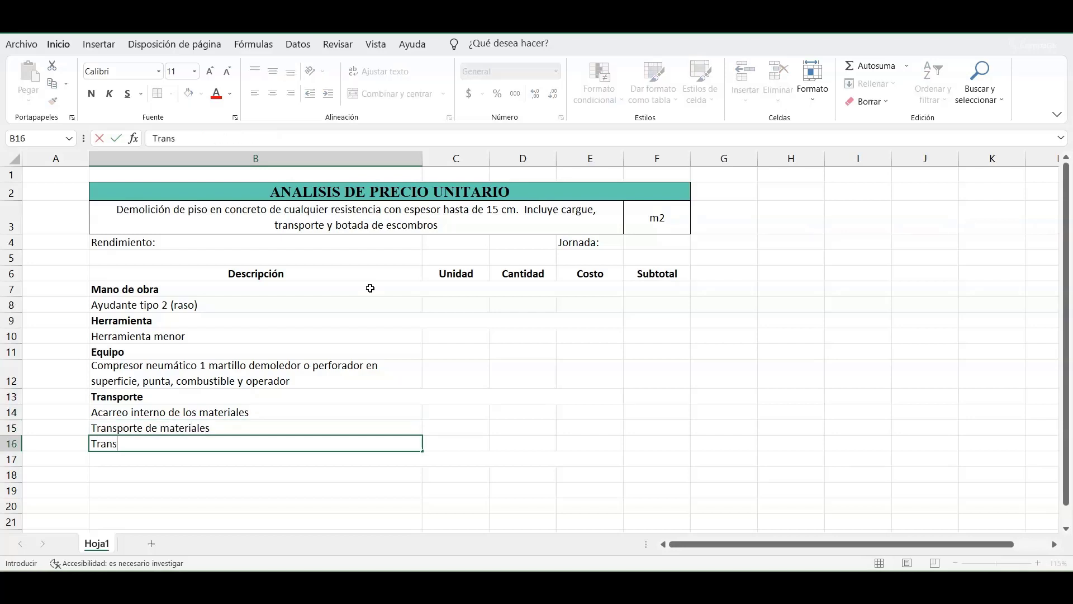
pyautogui.write('porte de equi')
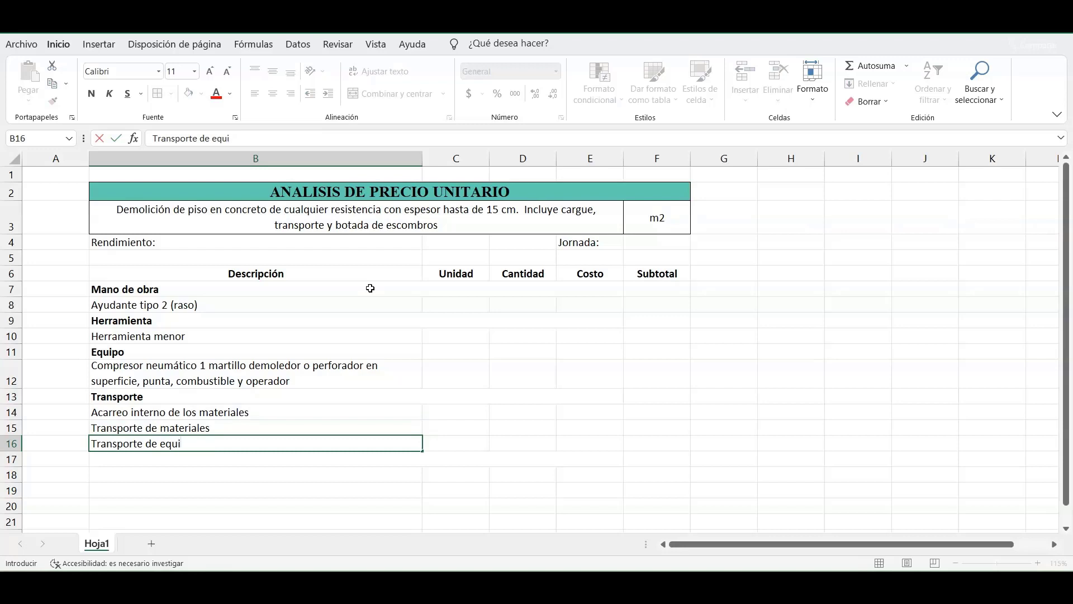
pyautogui.write('po')
pyautogui.press('Return')
pyautogui.write('T')
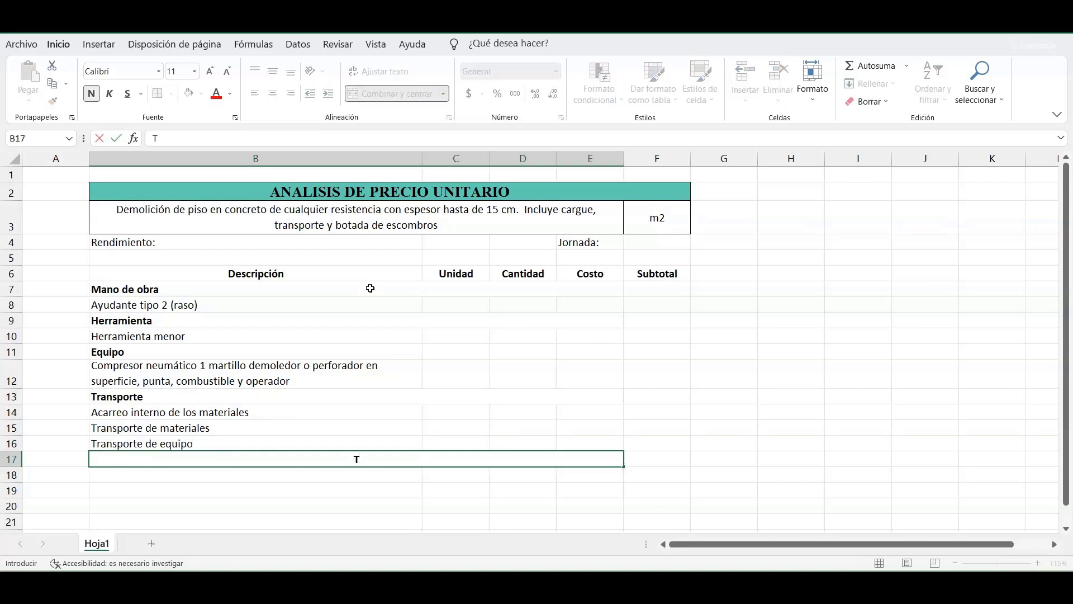
pyautogui.write('otal')
pyautogui.write(' (m2)')
# - Apply All Borders to the cost table B6:F17 and the Rendimiento and Jornada cells
pyautogui.moveTo(383, 273); pyautogui.dragTo(642, 458)
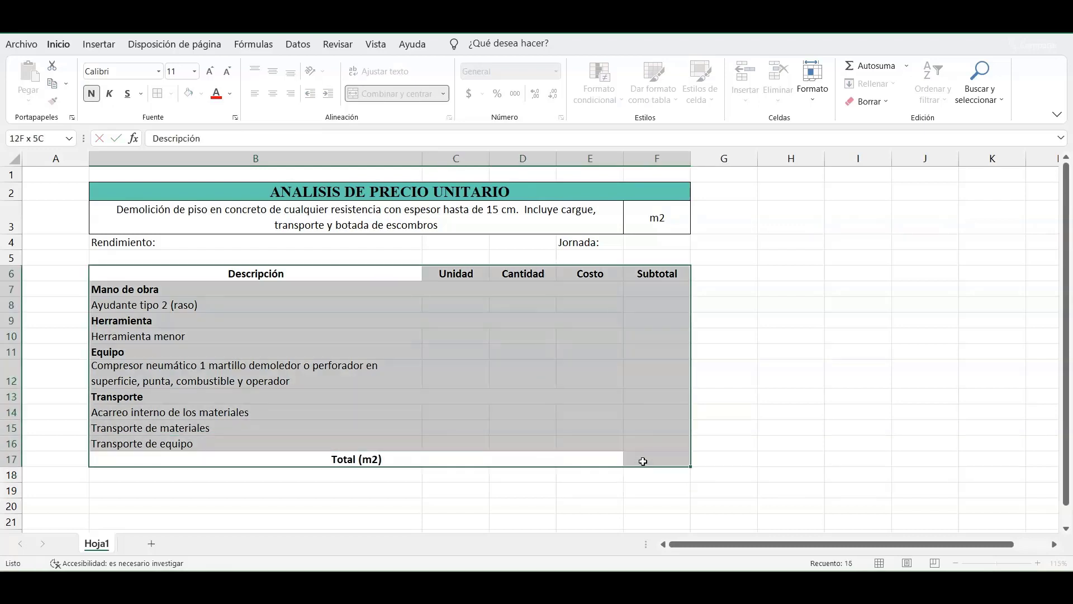
pyautogui.click(157, 93)
pyautogui.moveTo(336, 242); pyautogui.dragTo(427, 239)
pyautogui.click(158, 94)
pyautogui.moveTo(559, 242); pyautogui.dragTo(604, 239)
pyautogui.click(158, 93)
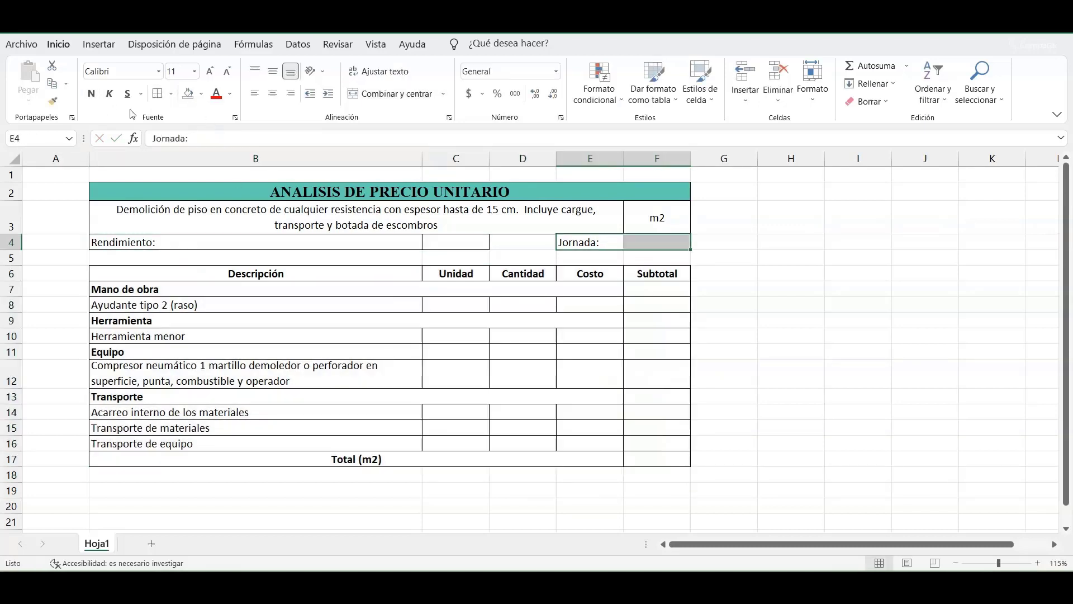
# - Shade the Total (m2) row and the header row light teal
pyautogui.moveTo(479, 462); pyautogui.dragTo(657, 459)
pyautogui.click(201, 93)
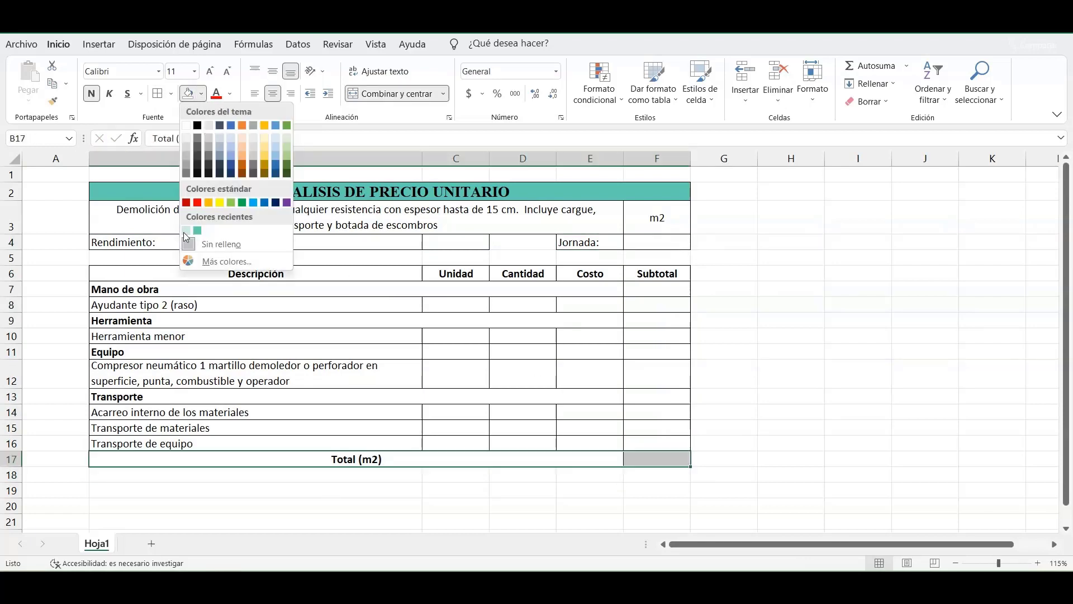
pyautogui.click(183, 229)
pyautogui.moveTo(339, 270)
pyautogui.mouseDown()
pyautogui.moveTo(628, 284)
pyautogui.moveTo(657, 273)
pyautogui.mouseUp()
pyautogui.click(188, 93)
pyautogui.click(457, 303)
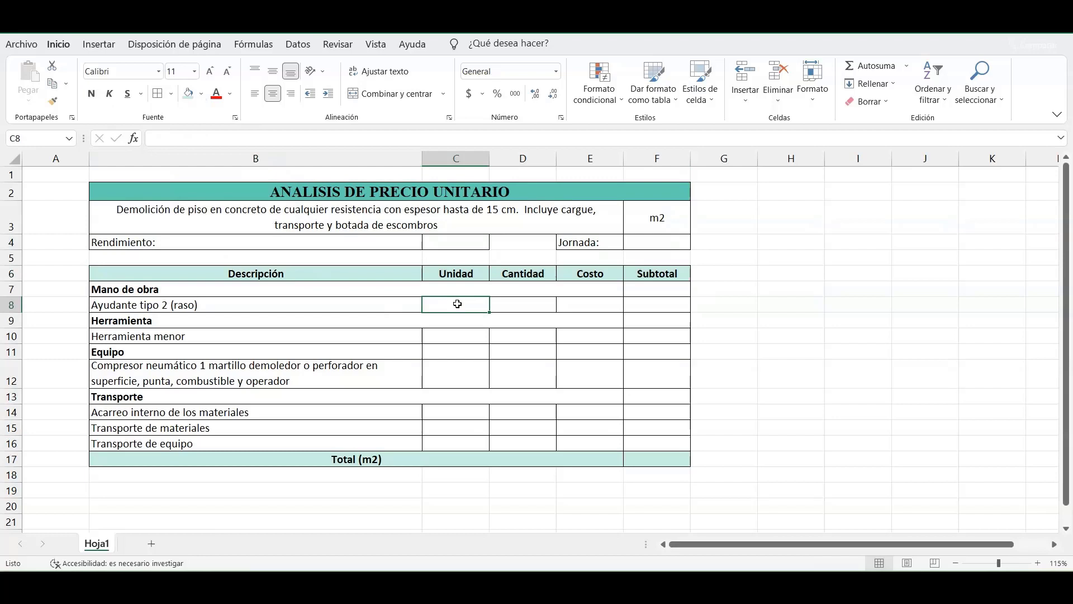
# - Enter the units jor, %(mo), h, m3, m3 and viaje in C8, C10, C12, C14, C15 and C16
pyautogui.write('jor')
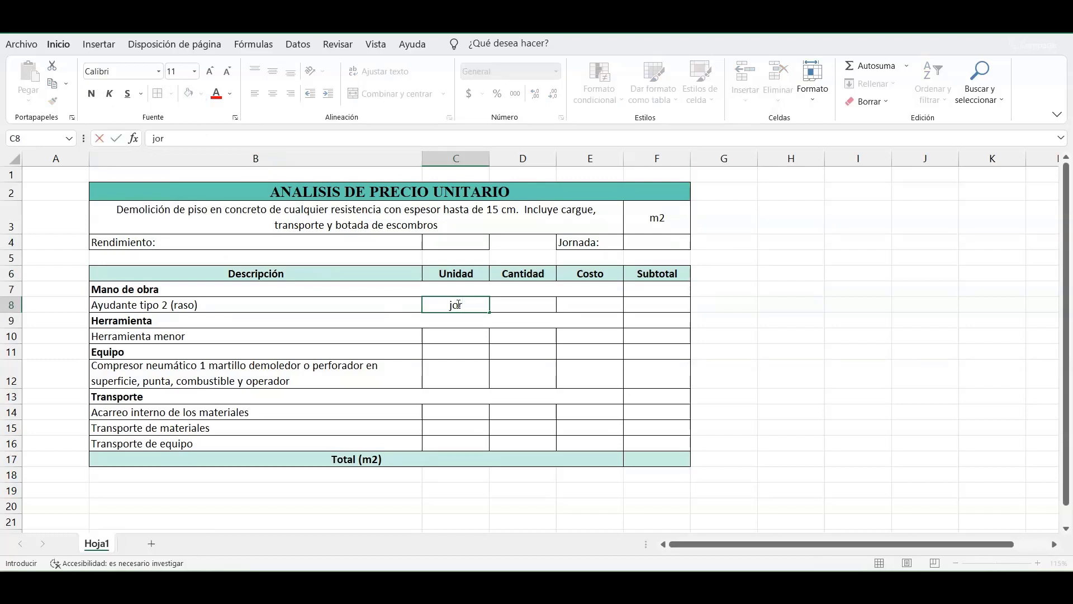
pyautogui.click(480, 337)
pyautogui.write('%')
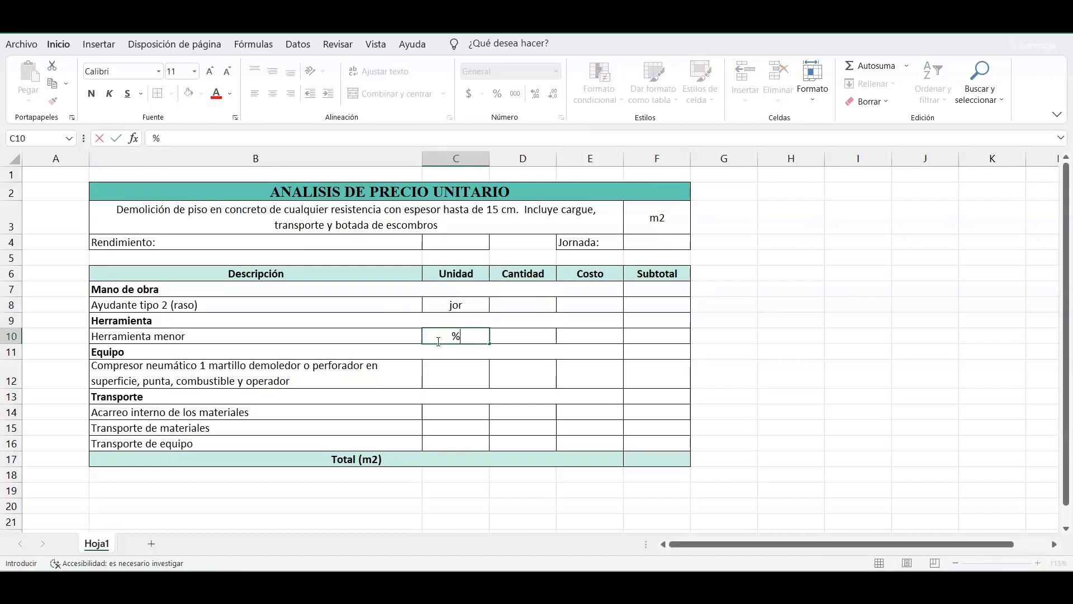
pyautogui.write('(mo')
pyautogui.write(')')
pyautogui.click(451, 372)
pyautogui.write('h')
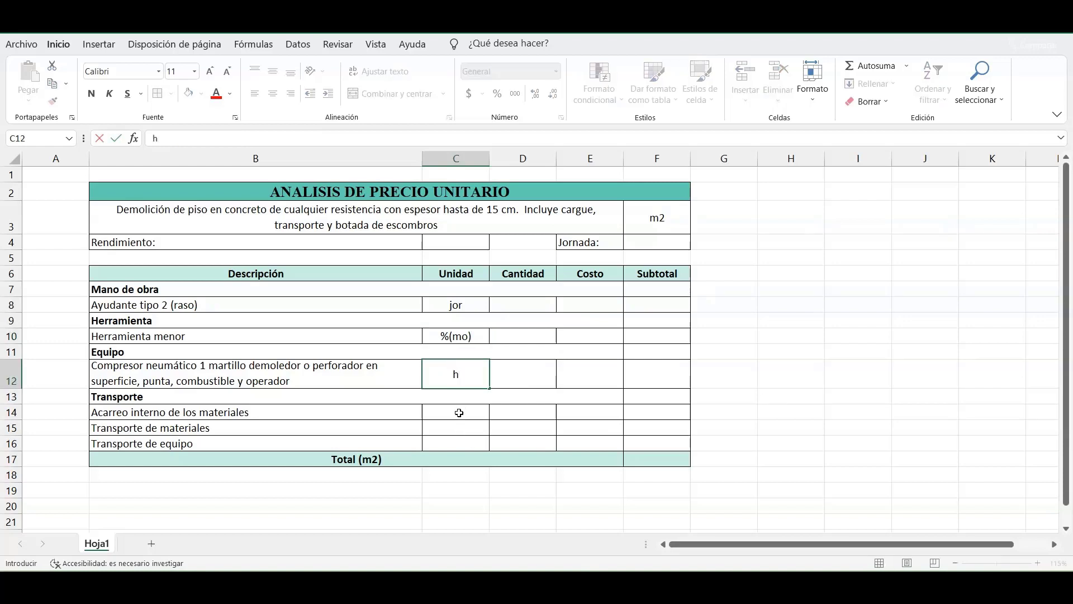
pyautogui.click(458, 407)
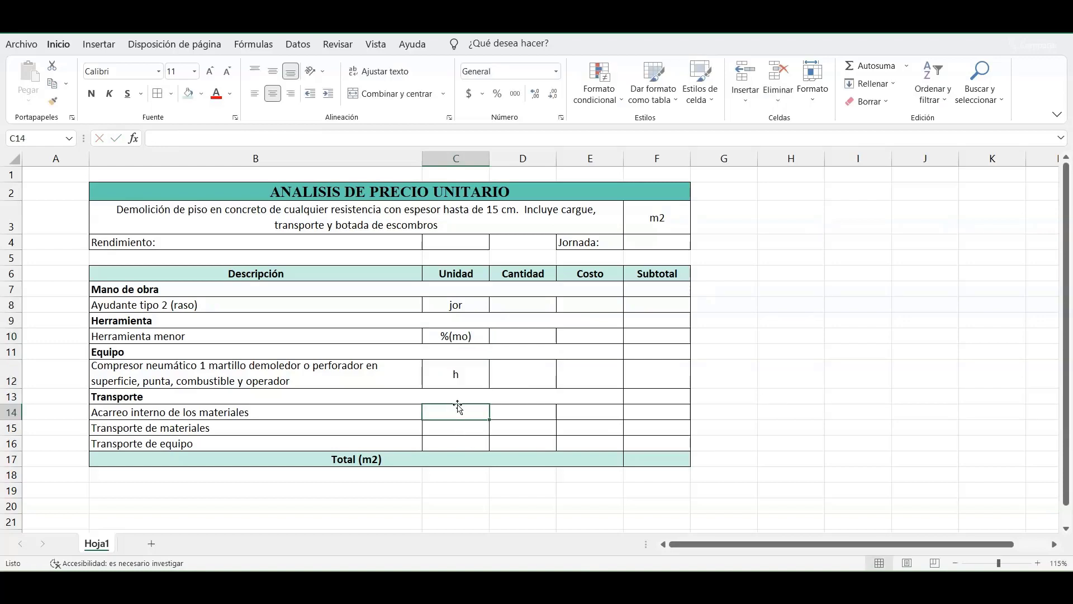
pyautogui.write('m3')
pyautogui.press('Return')
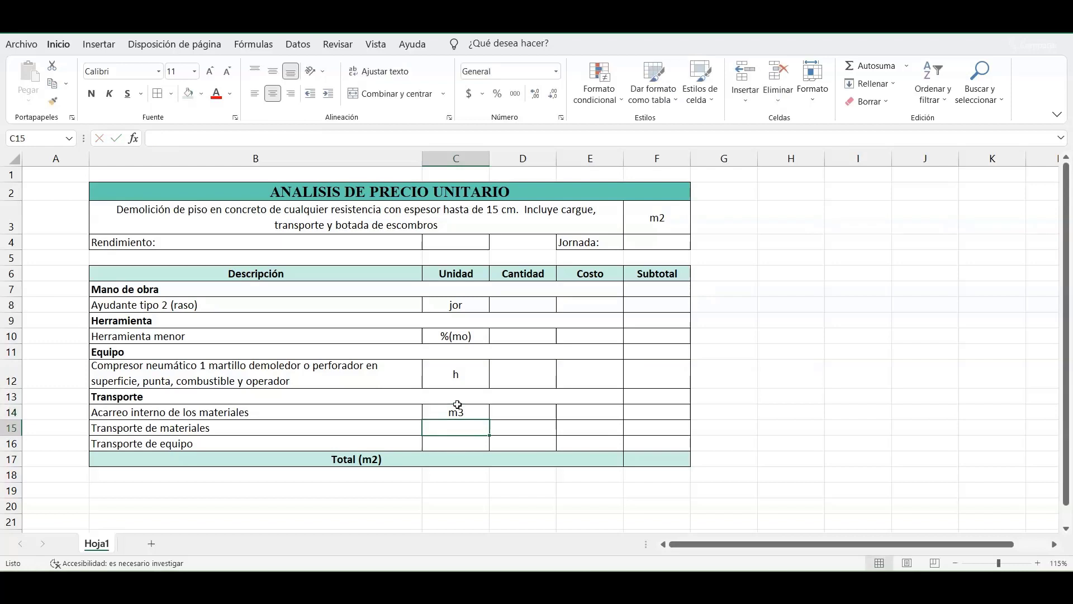
pyautogui.write('m3')
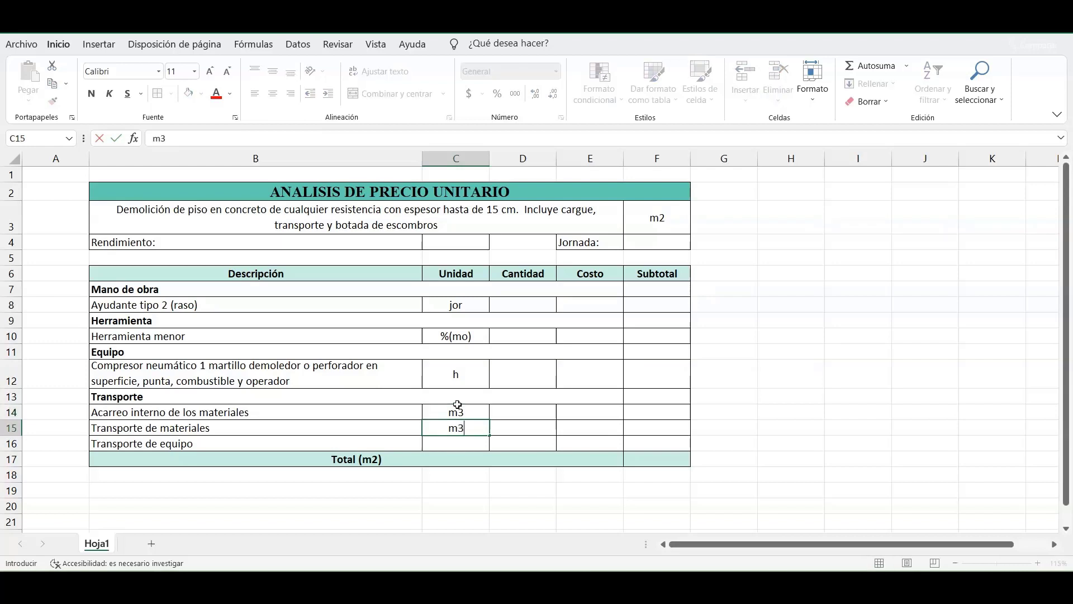
pyautogui.press('Return')
pyautogui.write('viaje')
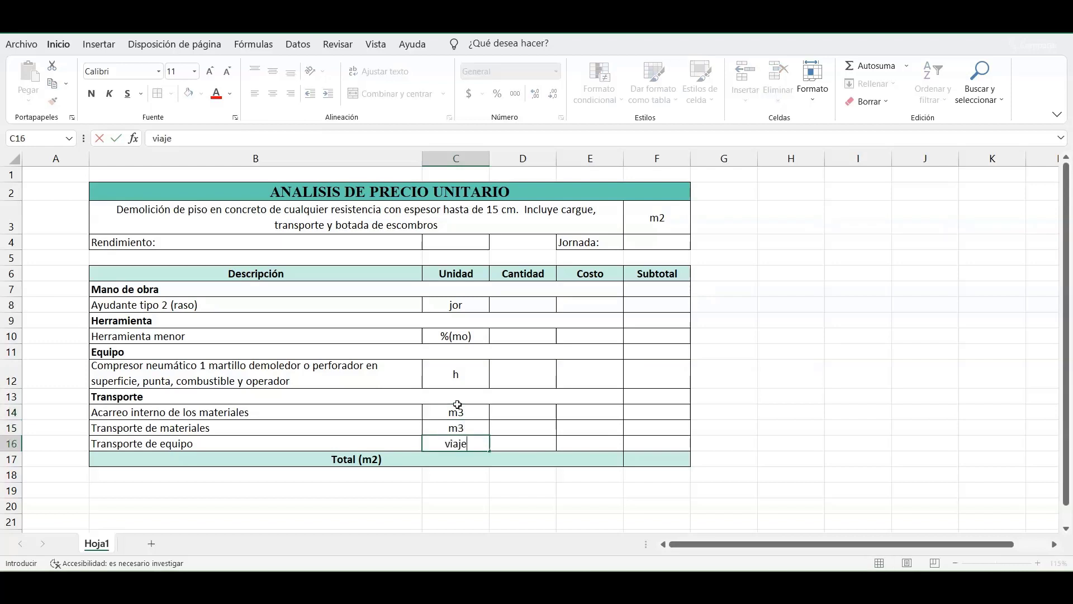
pyautogui.click(523, 308)
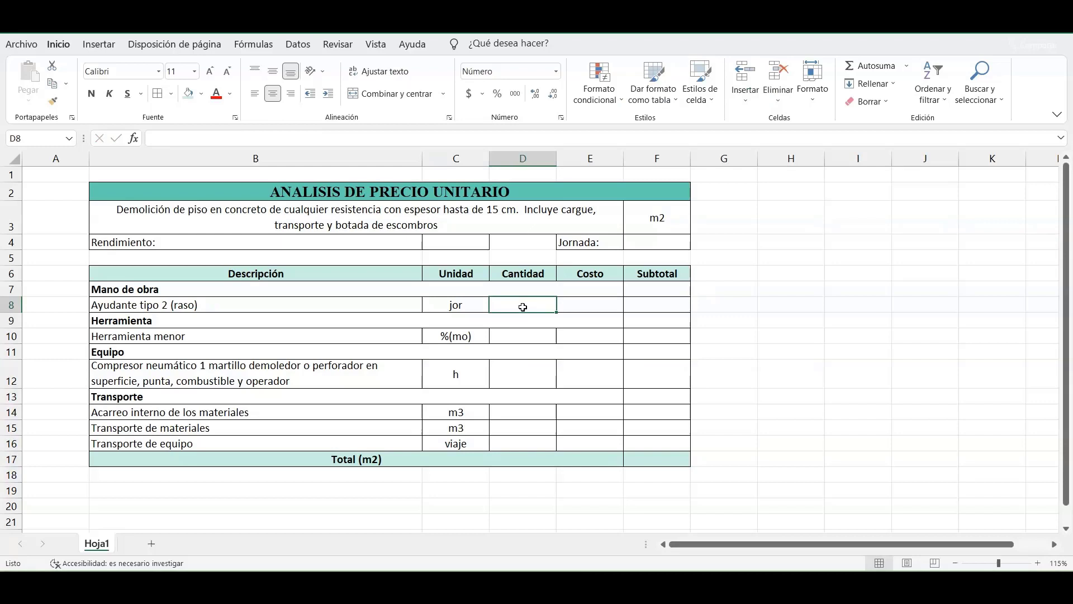
# - Set Rendimiento to 18 in C4 and Jornada to 8 in F4
pyautogui.click(455, 242)
pyautogui.write('18')
pyautogui.click(639, 244)
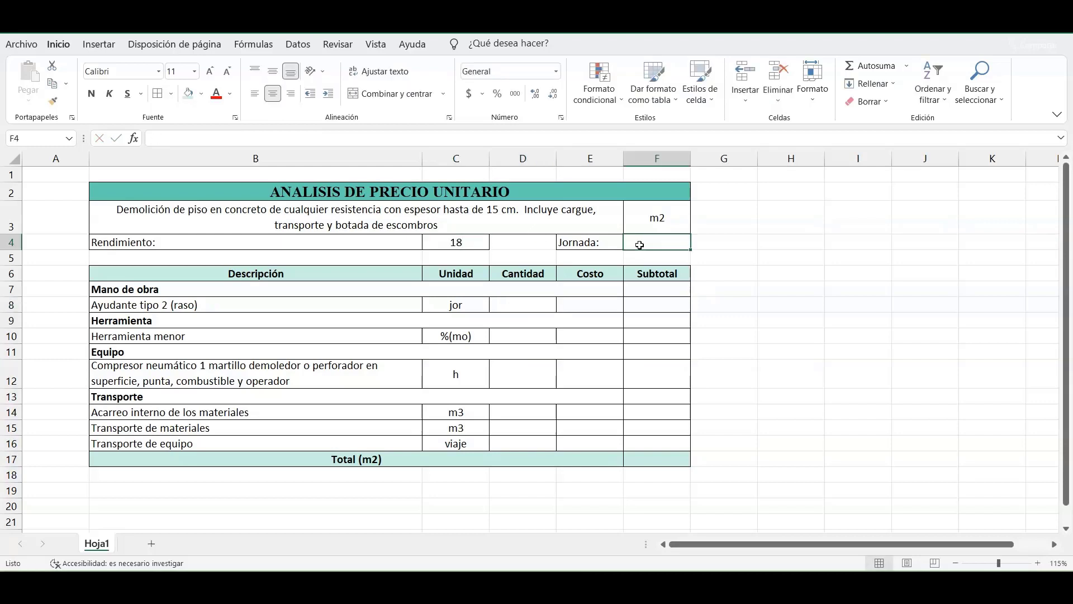
pyautogui.write('8')
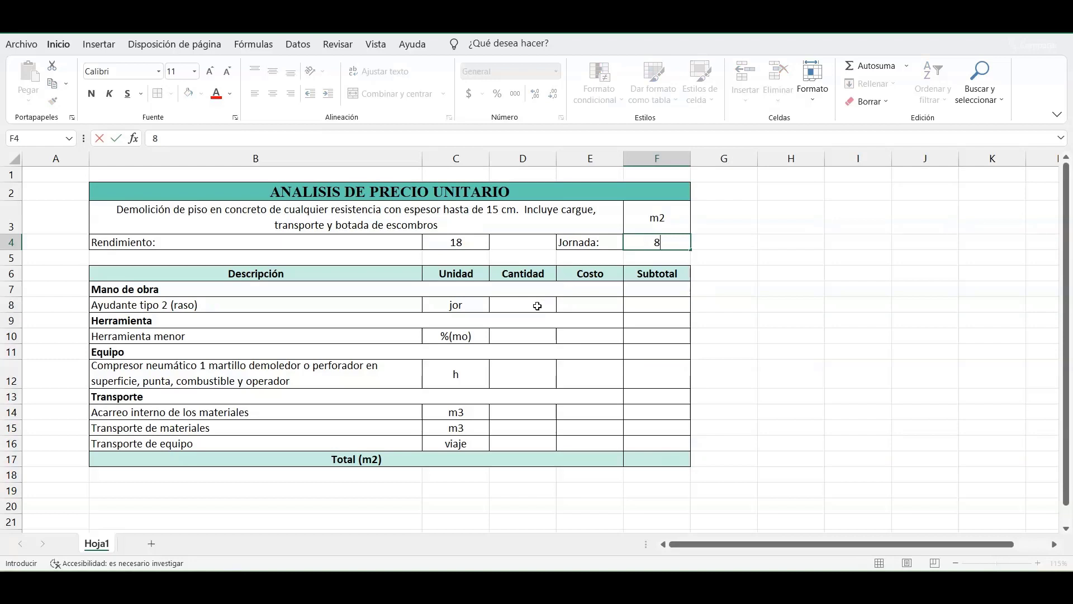
# - Enter quantities: helper as 1 over Rendimiento C4, tools 5%, compressor =1/9
pyautogui.click(537, 306)
pyautogui.write('=1/')
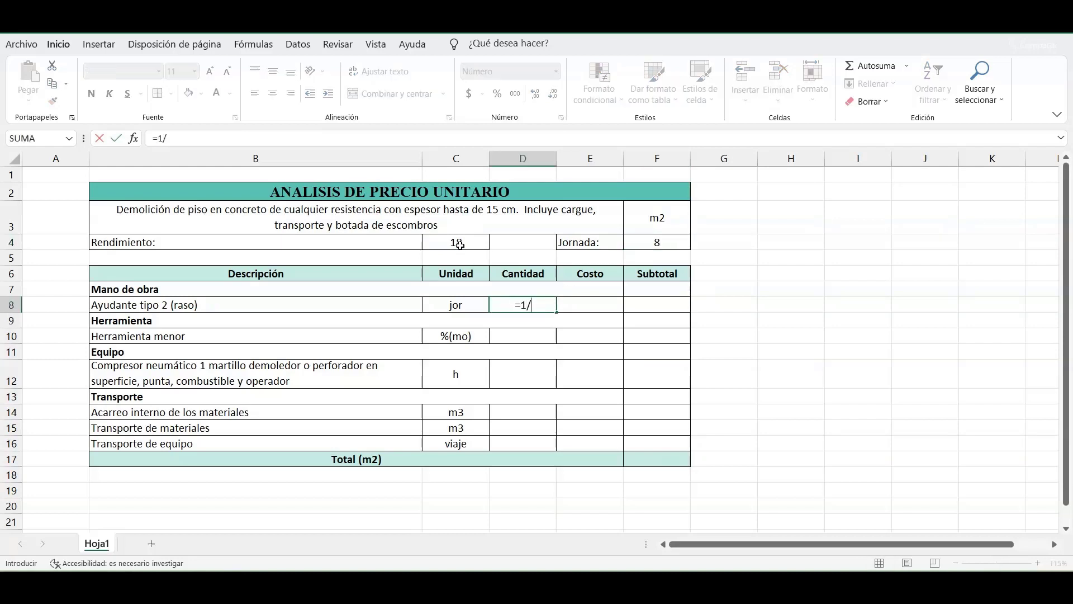
pyautogui.click(456, 242)
pyautogui.press('Return')
pyautogui.click(528, 337)
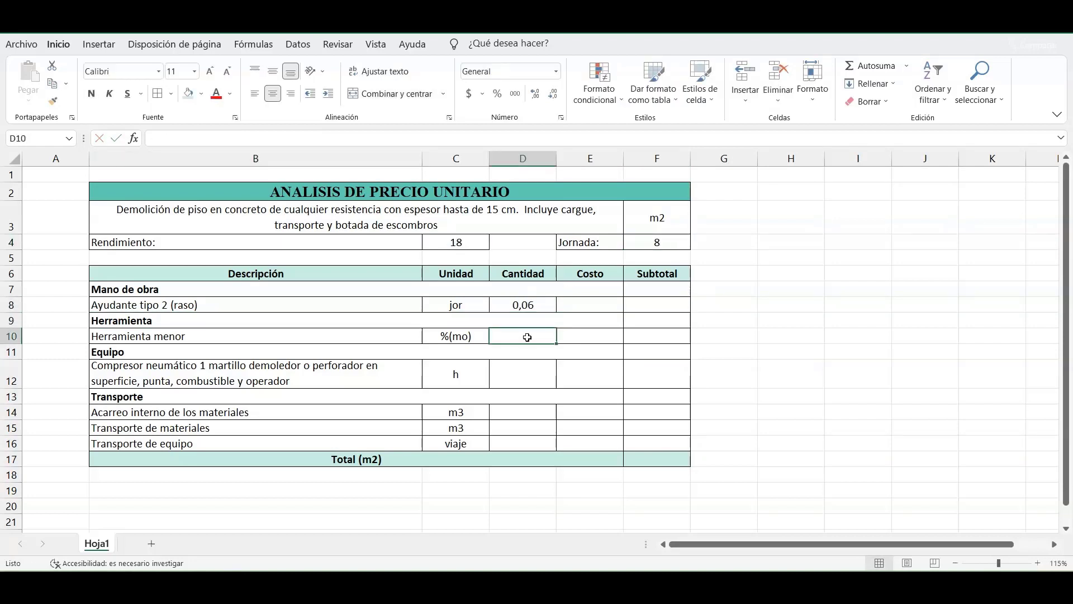
pyautogui.write('5%')
pyautogui.press('Return')
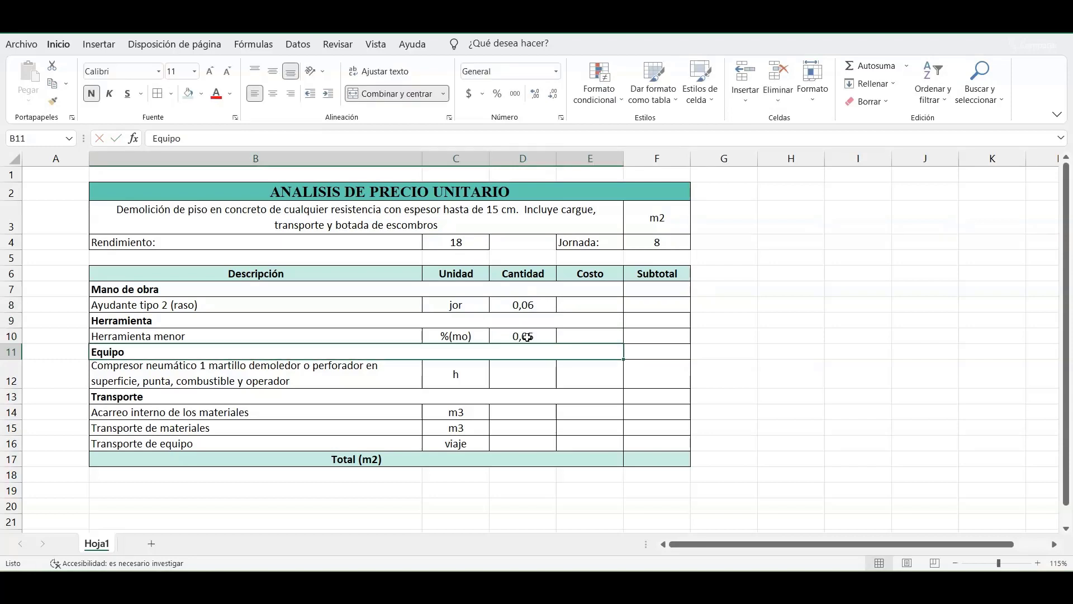
pyautogui.click(523, 375)
pyautogui.write('=1')
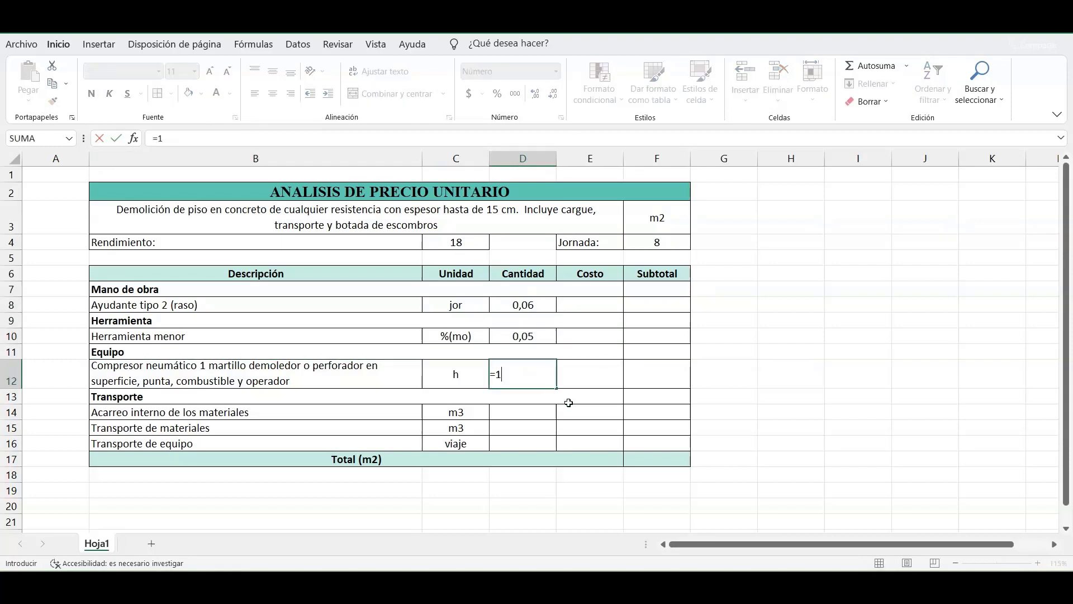
pyautogui.write('/9')
pyautogui.press('Return')
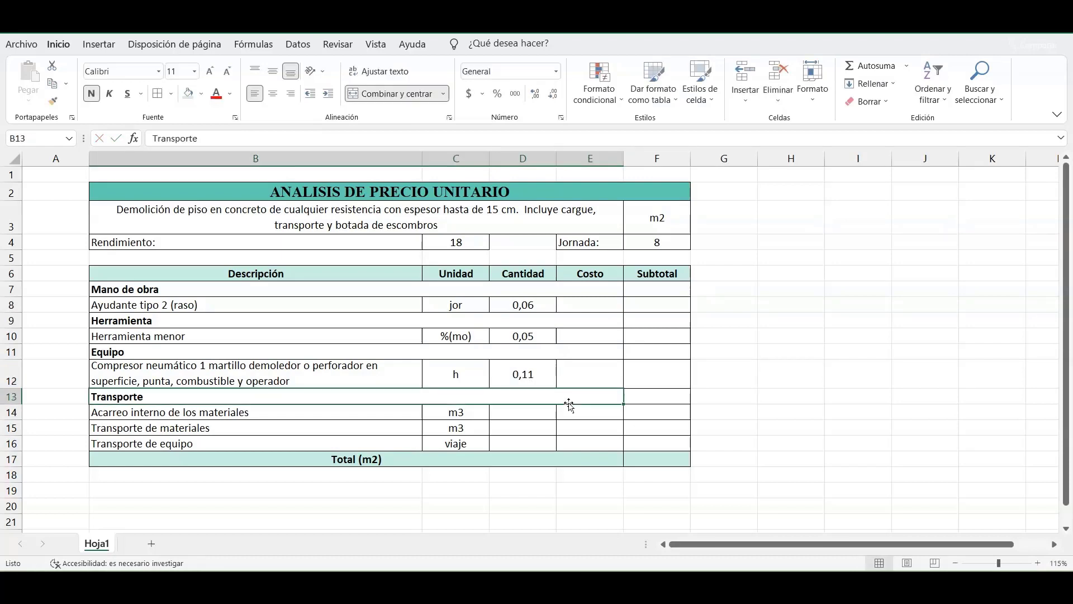
# - Enter transport quantities: haulage =1*0,15*1,3, materials =D14, equipment one fiftieth (0,02)
pyautogui.click(549, 415)
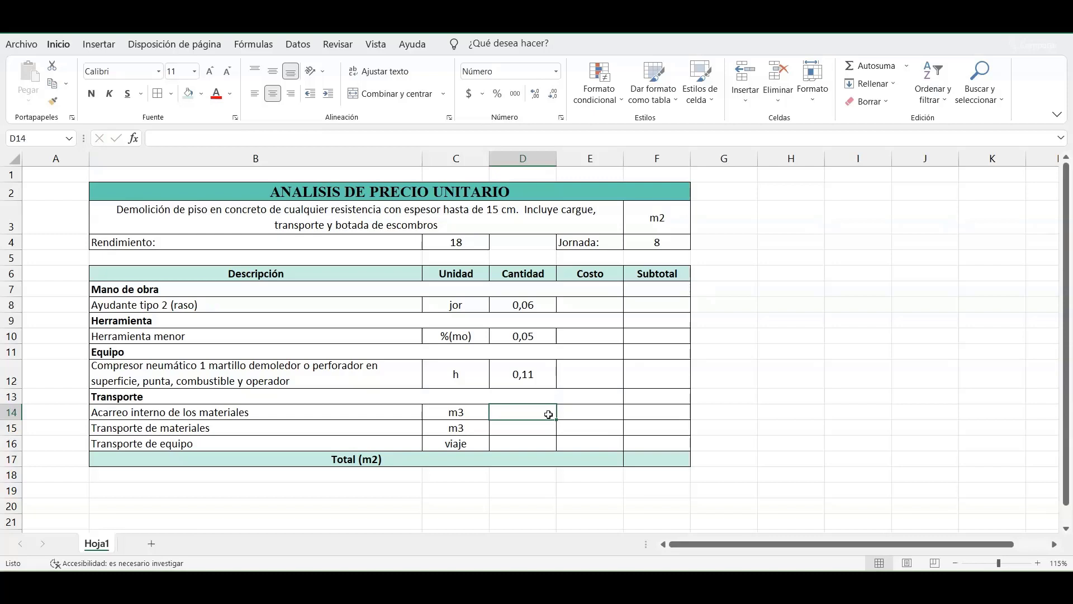
pyautogui.write('=1*0,')
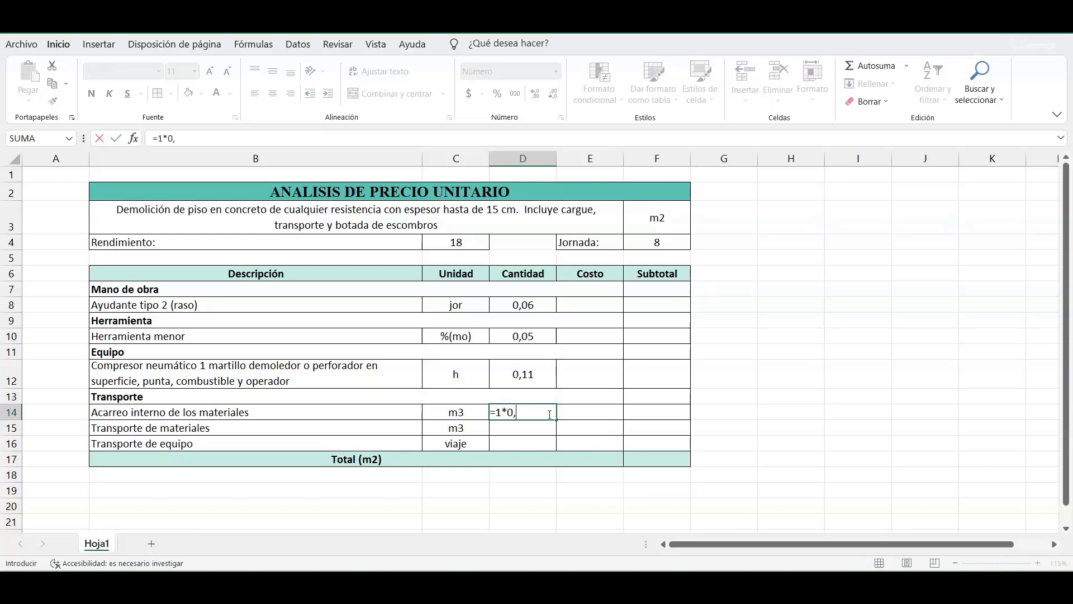
pyautogui.write('15*1,3')
pyautogui.press('Return')
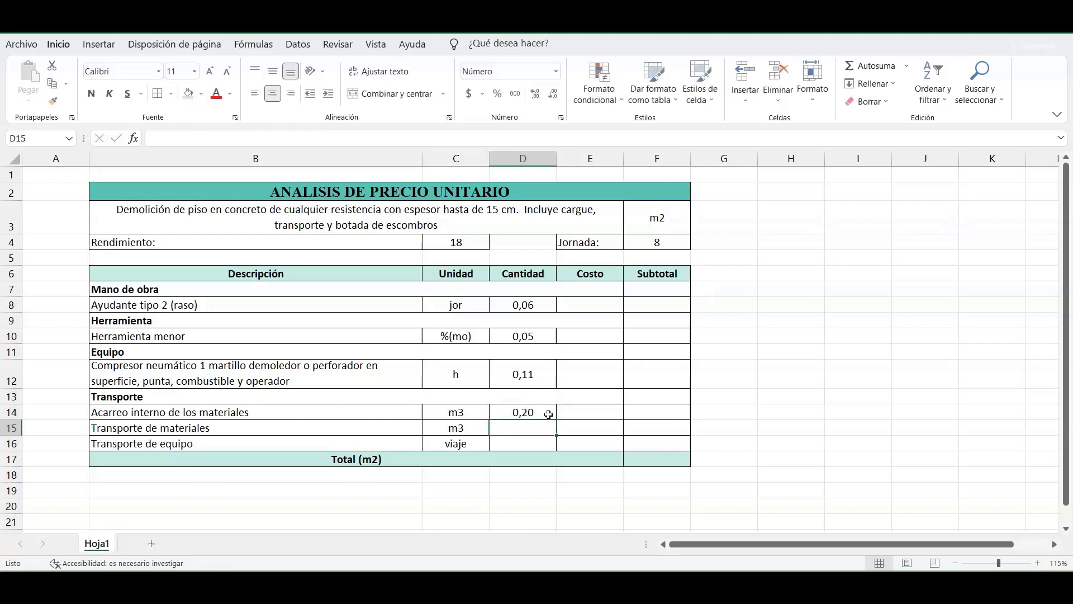
pyautogui.write('=')
pyautogui.click(548, 415)
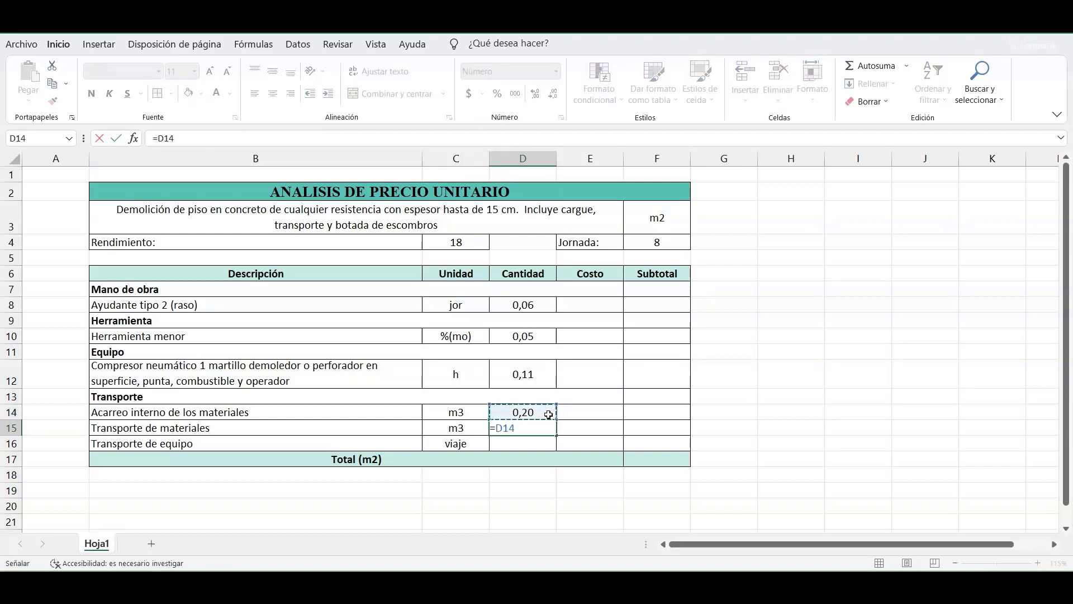
pyautogui.press('Return')
pyautogui.write('=')
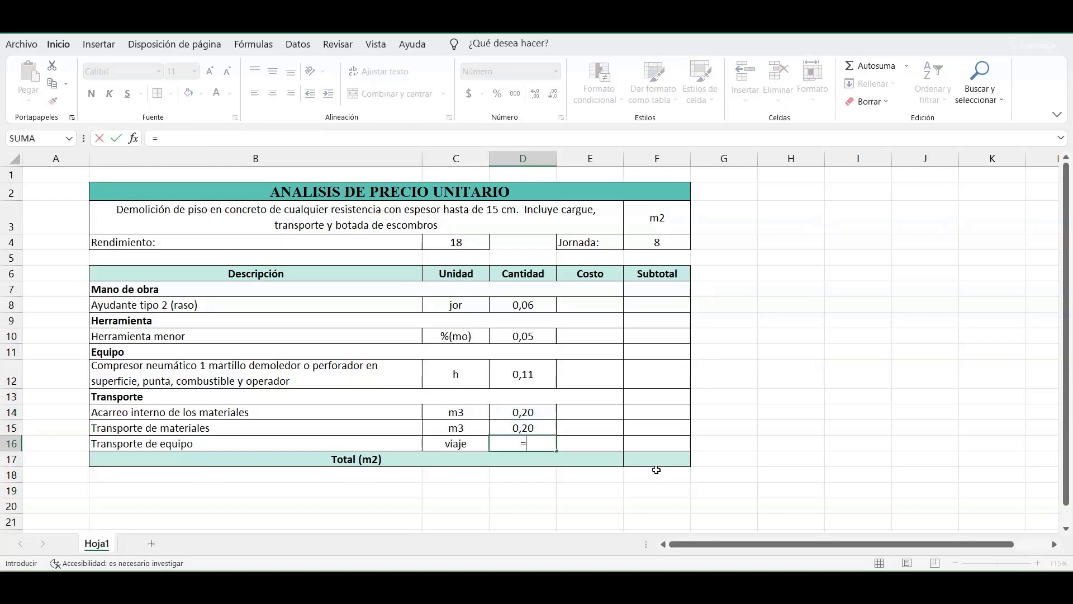
pyautogui.write('1')
pyautogui.write('5')
pyautogui.write('0')
pyautogui.press('Return')
# - Set the labourer's cost to 95.530 and link Herramienta menor's cost to =F7
pyautogui.click(590, 305)
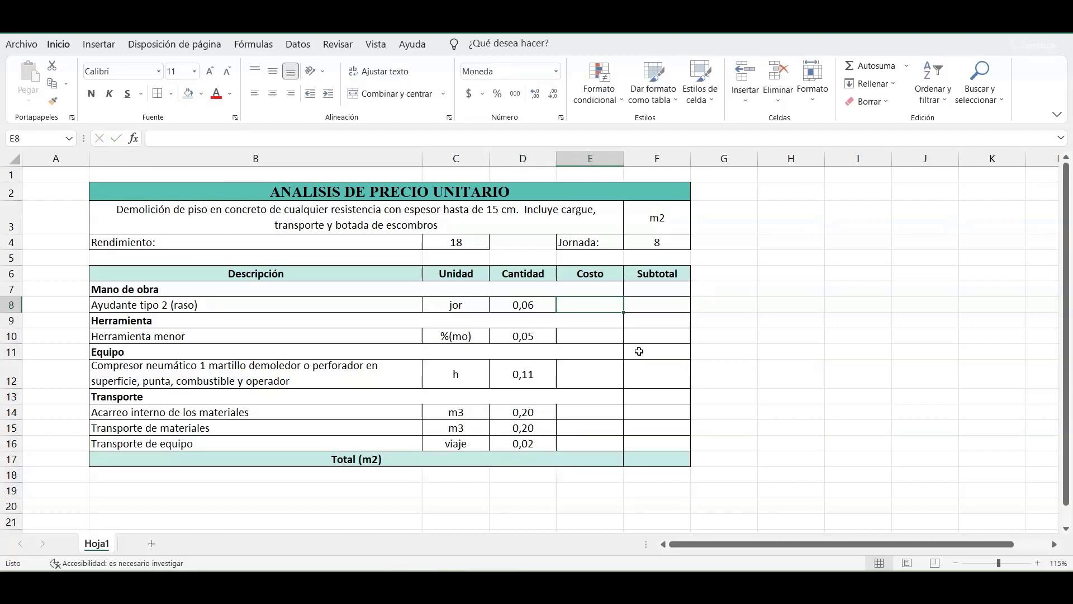
pyautogui.write('95')
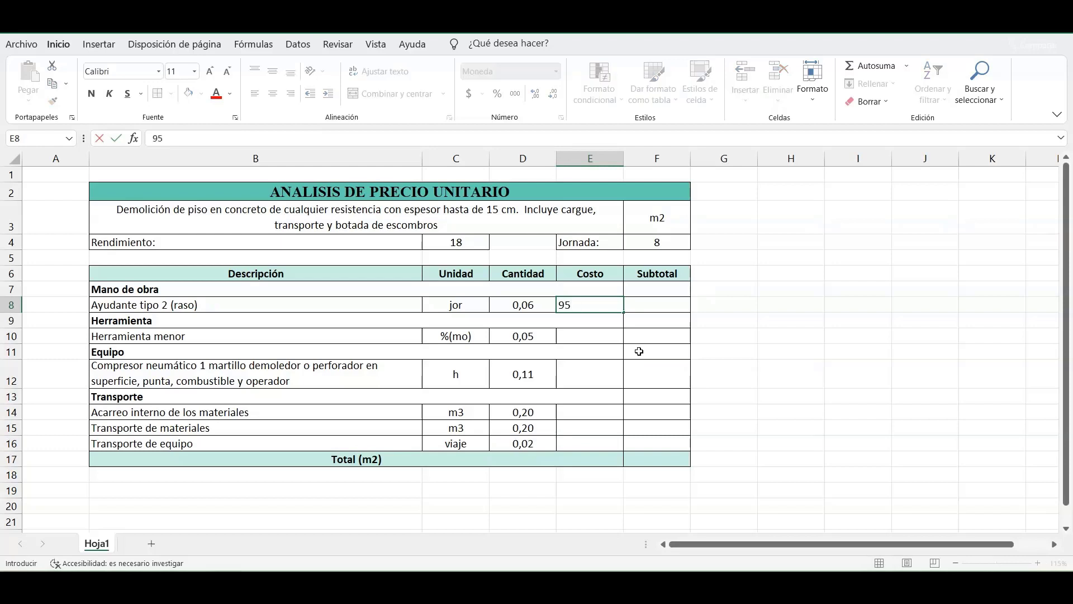
pyautogui.write('$ 95.530')
pyautogui.press('Return')
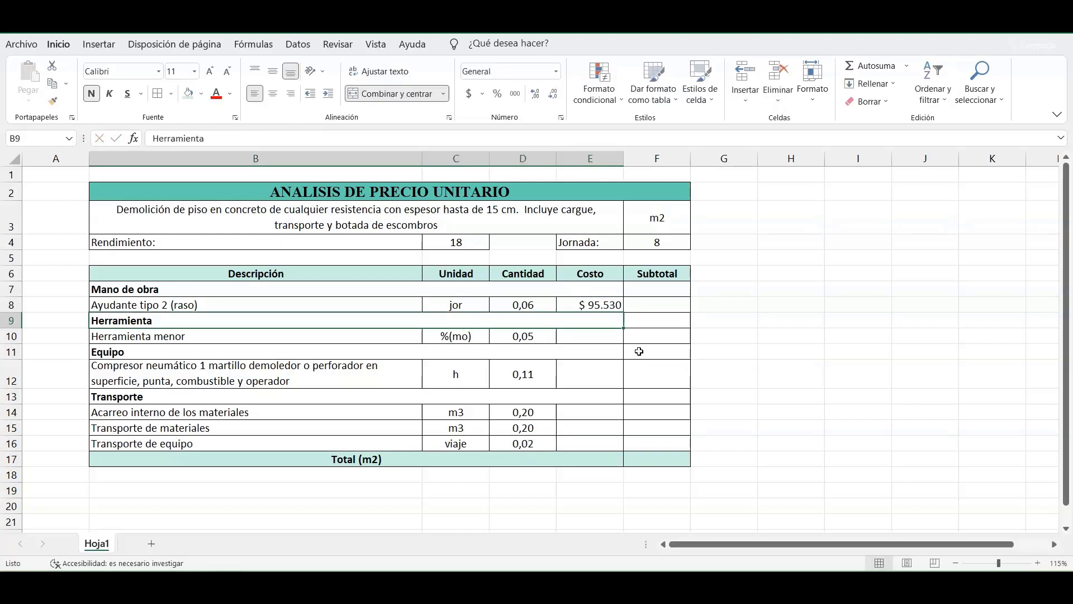
pyautogui.press('Return')
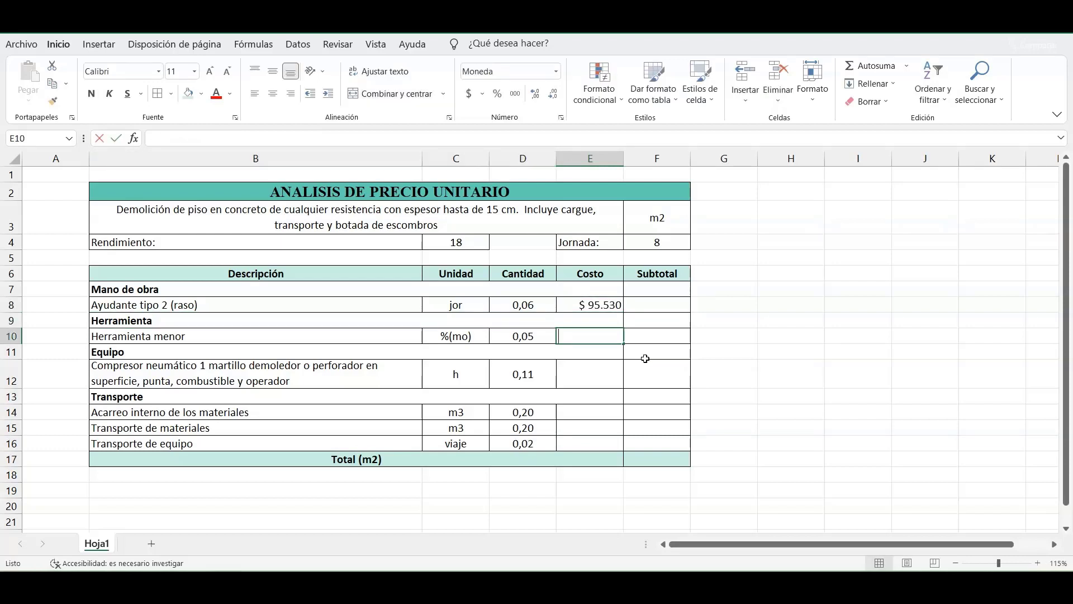
pyautogui.write('=')
pyautogui.click(641, 288)
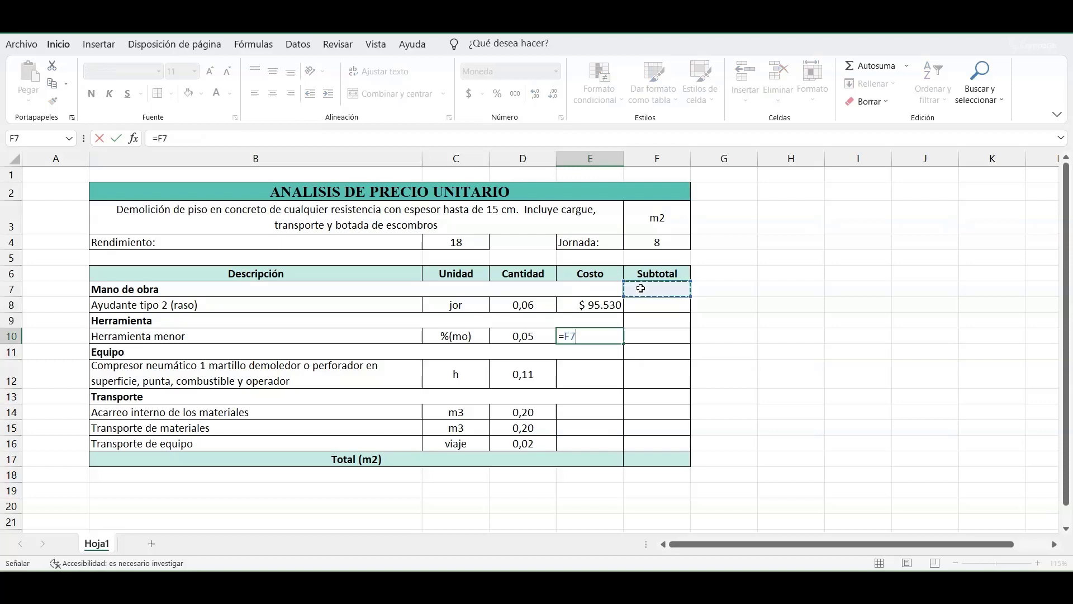
pyautogui.press('Return')
# - Enter costs 177.366 for the compressor, then 24.000, 27.000 and 160.000 for transport
pyautogui.click(593, 380)
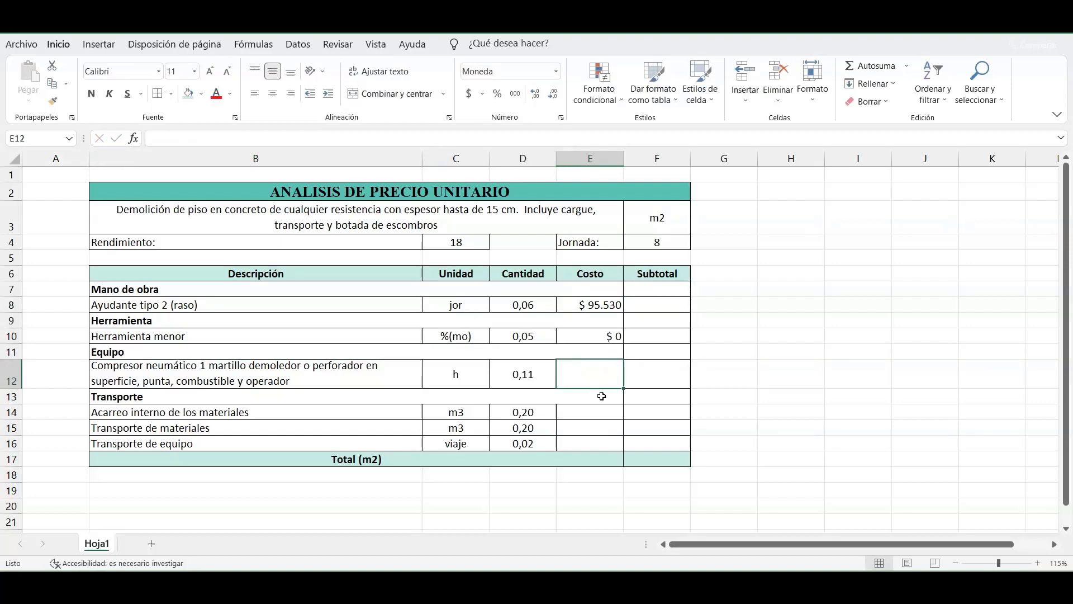
pyautogui.write('177')
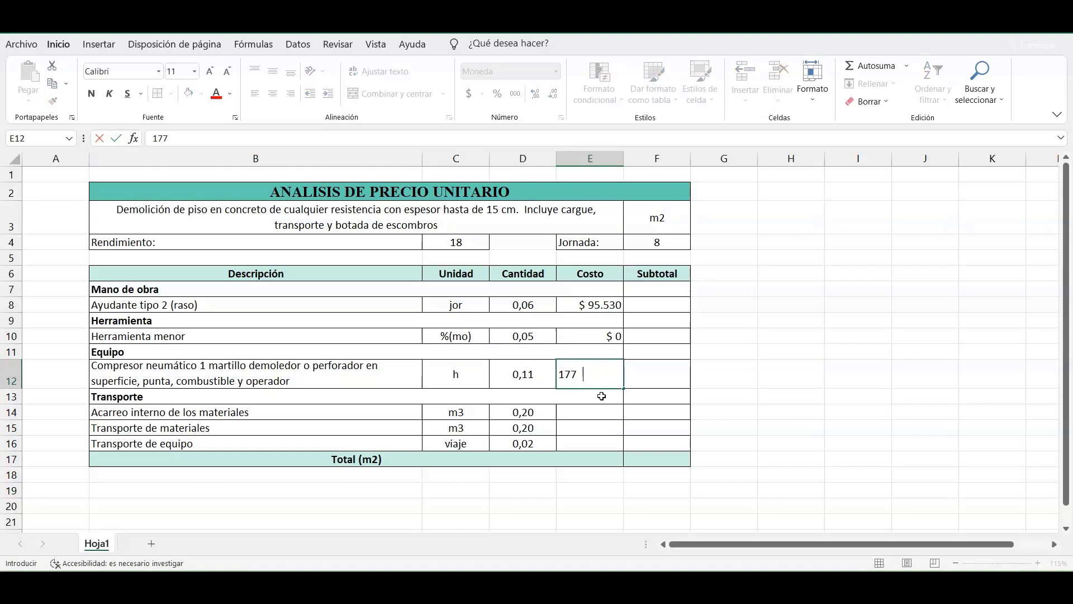
pyautogui.write('.366')
pyautogui.press('Return')
pyautogui.press('Return')
pyautogui.write('2')
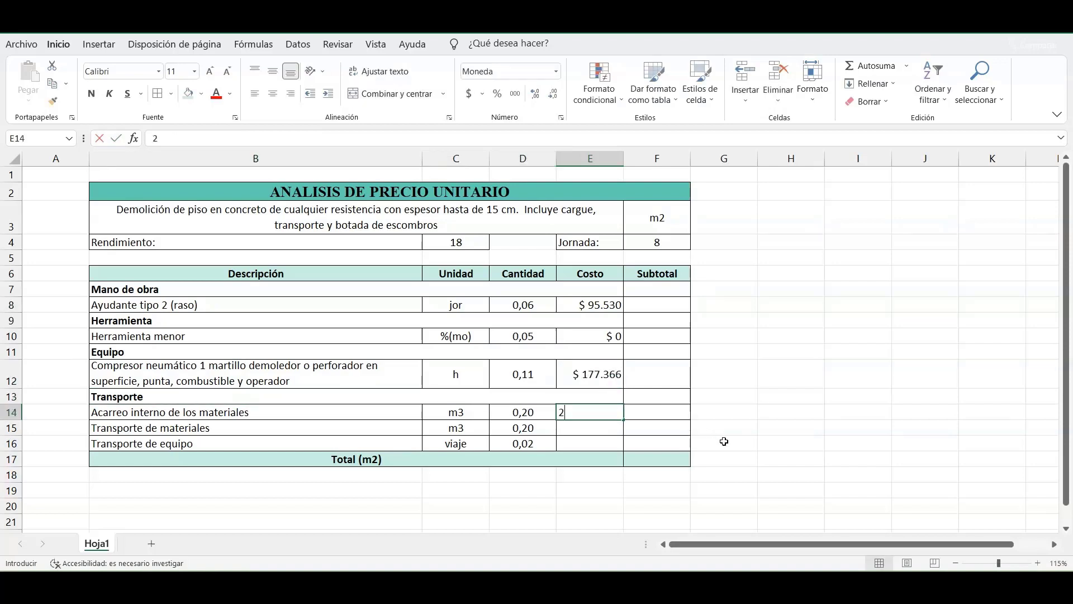
pyautogui.write('$ 24.00')
pyautogui.press('Return')
pyautogui.write('27.00')
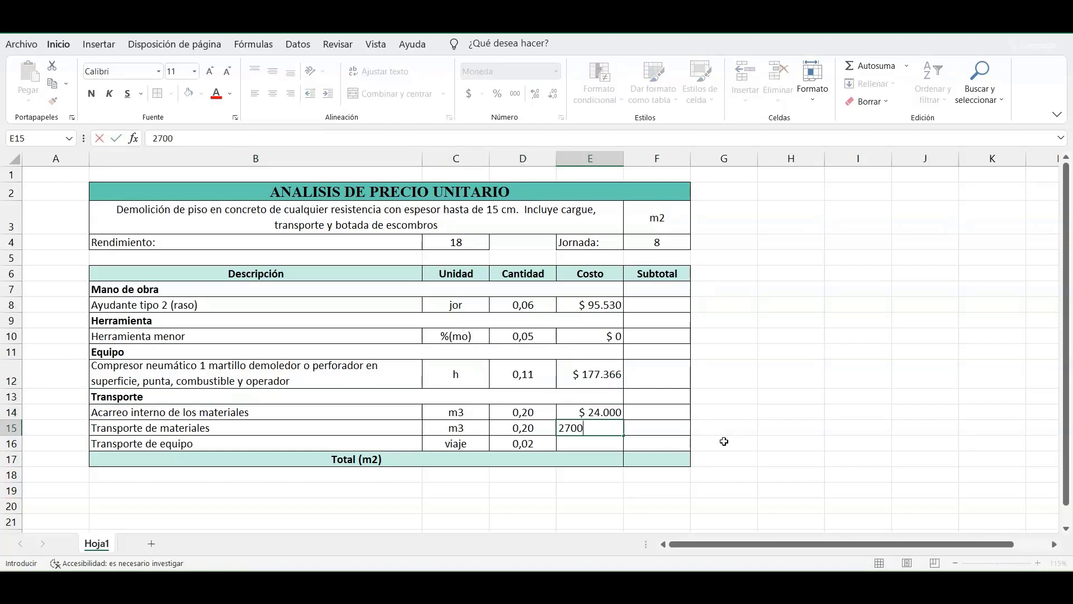
pyautogui.write('0')
pyautogui.press('Return')
pyautogui.write('16000')
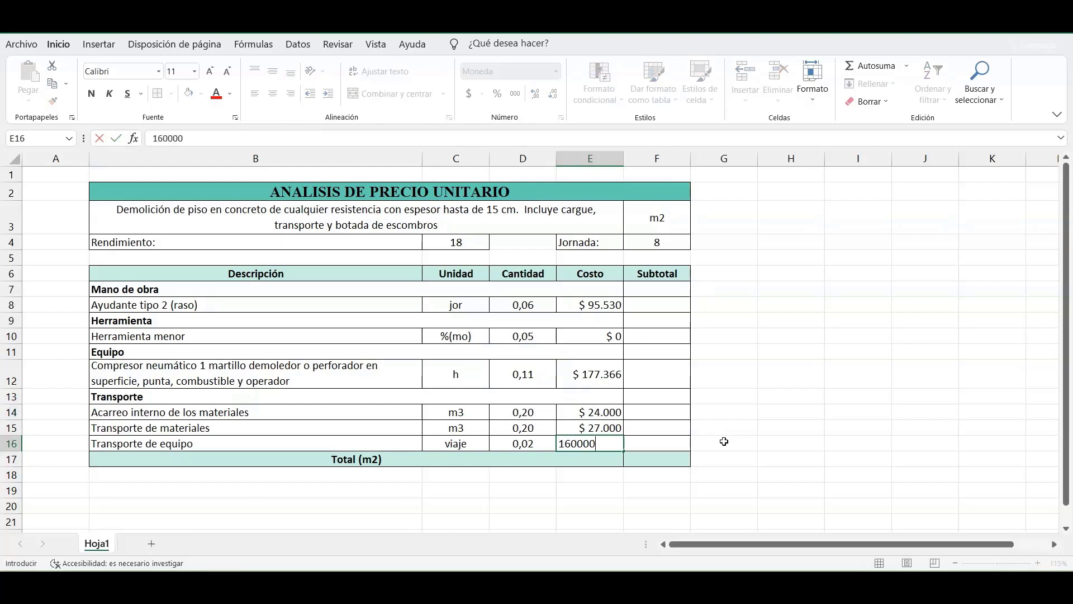
pyautogui.press('Return')
pyautogui.click(650, 302)
pyautogui.write('=')
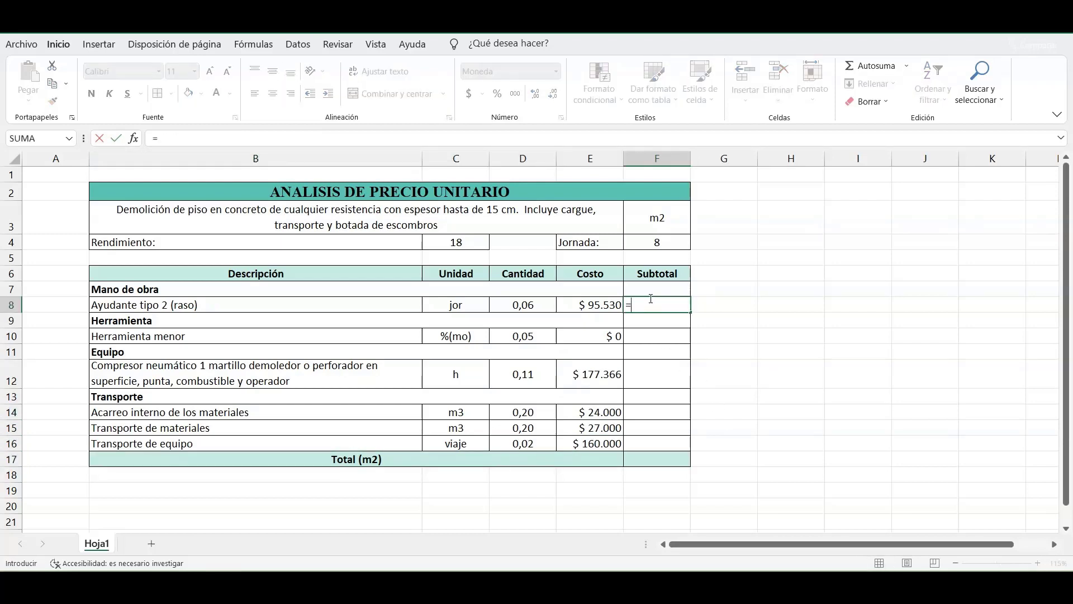
# - Compute subtotal F8 as D8*E8 and fill it down through row 16
pyautogui.write('D8*E8')
pyautogui.press('Return')
pyautogui.click(653, 302)
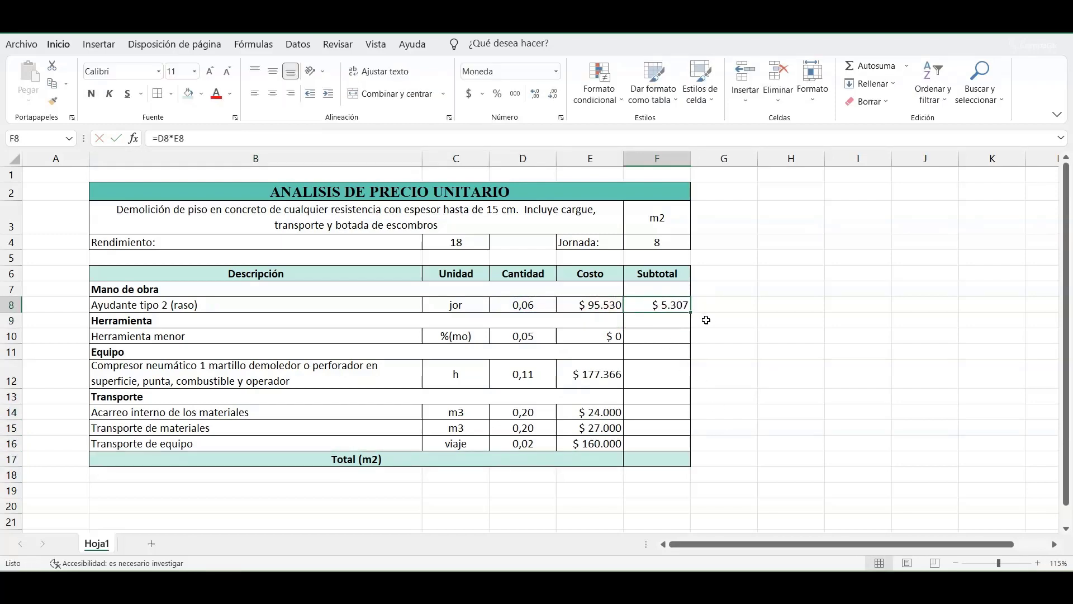
pyautogui.doubleClick(691, 312)
# - Set group totals F7=F8, F9=F10 and F11=F12
pyautogui.click(651, 287)
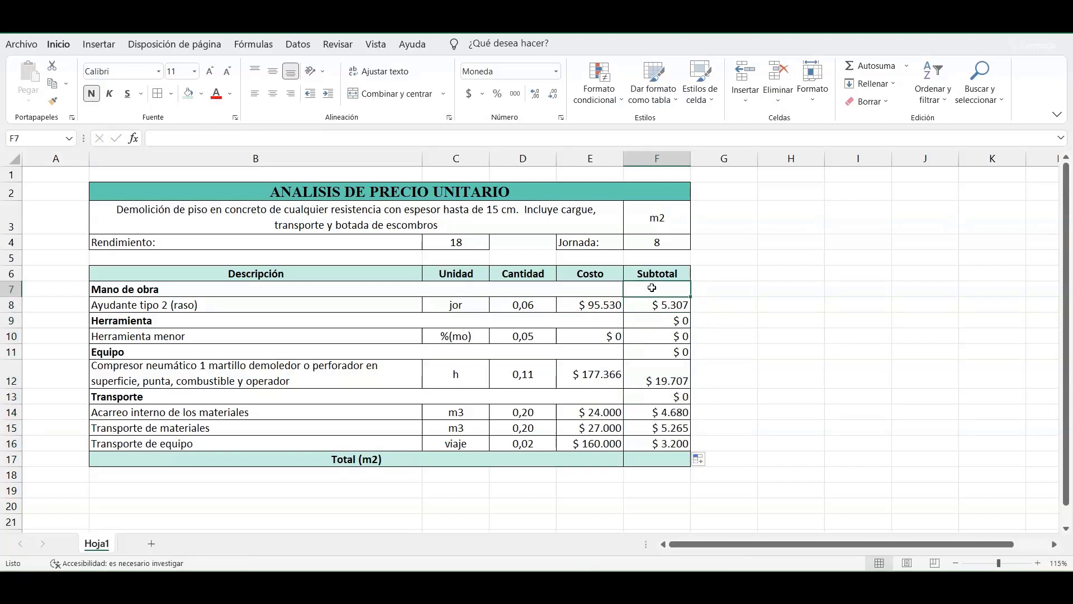
pyautogui.write('=F8')
pyautogui.press('Return')
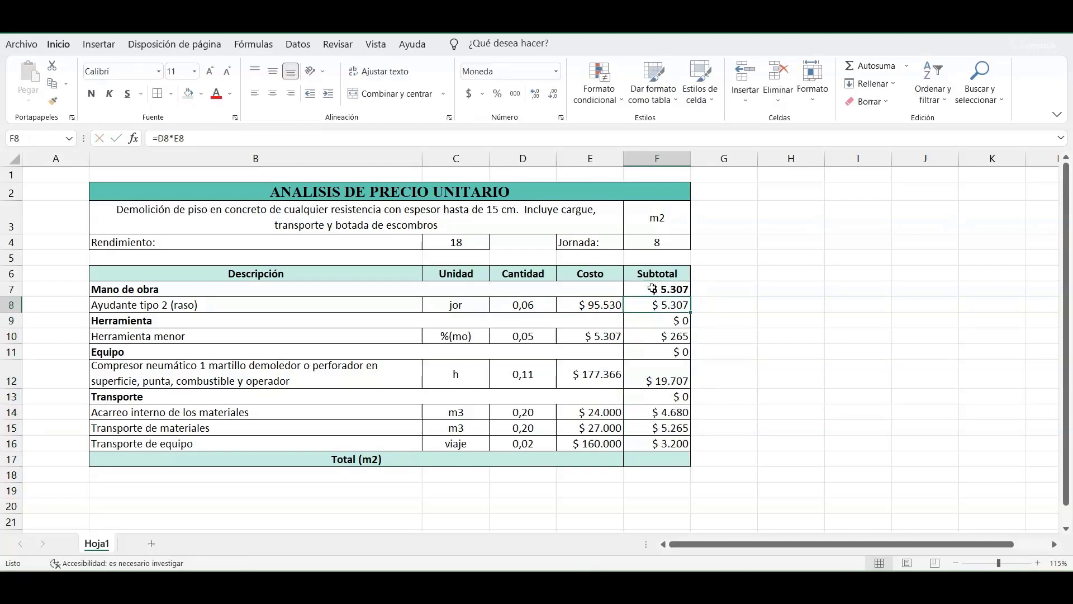
pyautogui.click(660, 320)
pyautogui.write('=')
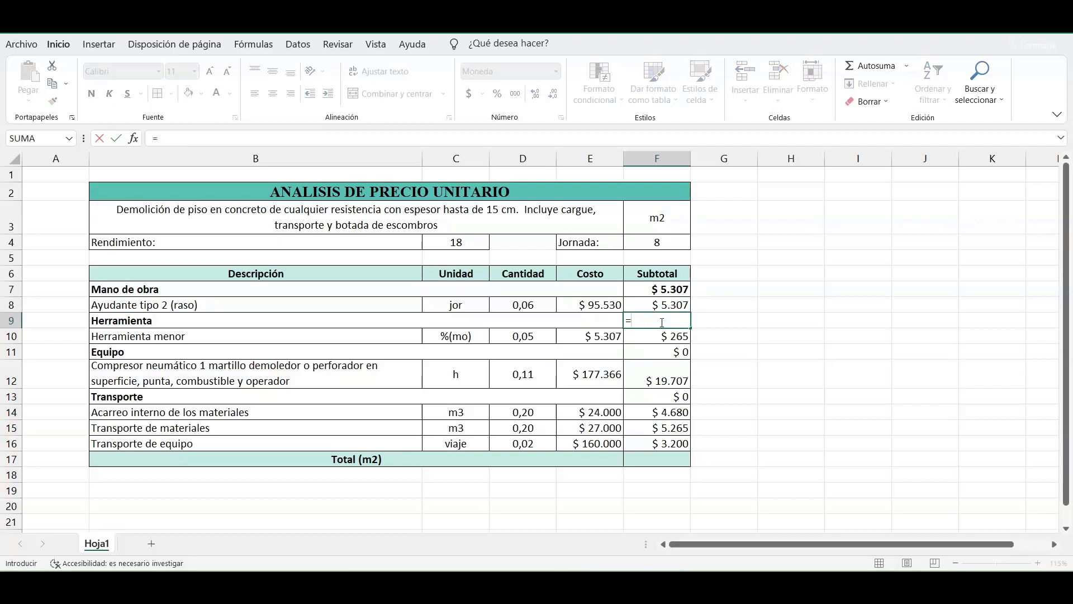
pyautogui.press('Down')
pyautogui.press('Return')
pyautogui.click(675, 352)
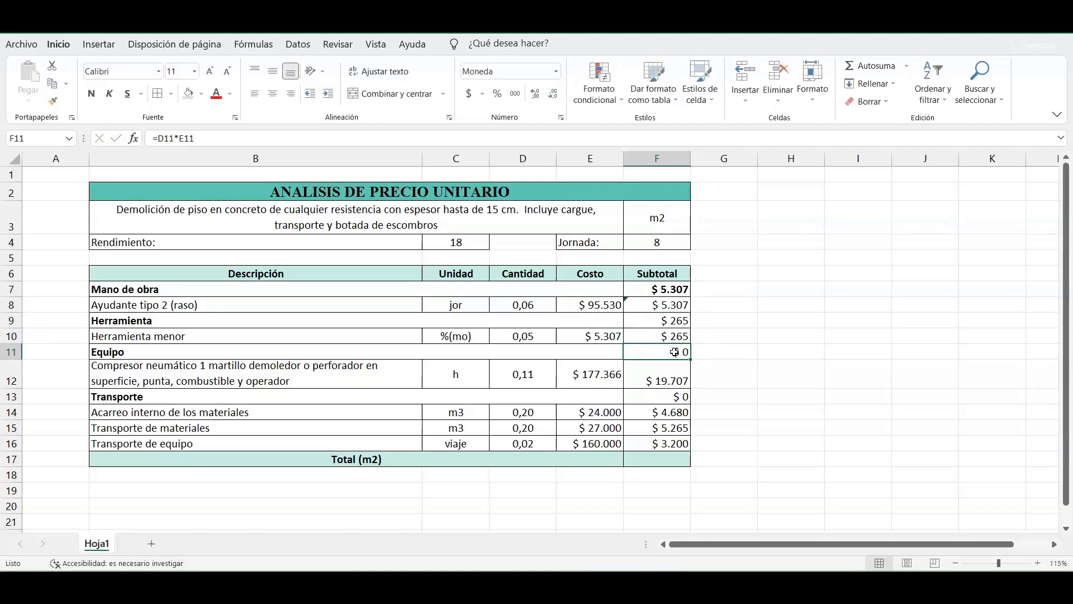
pyautogui.write('=')
pyautogui.press('Down')
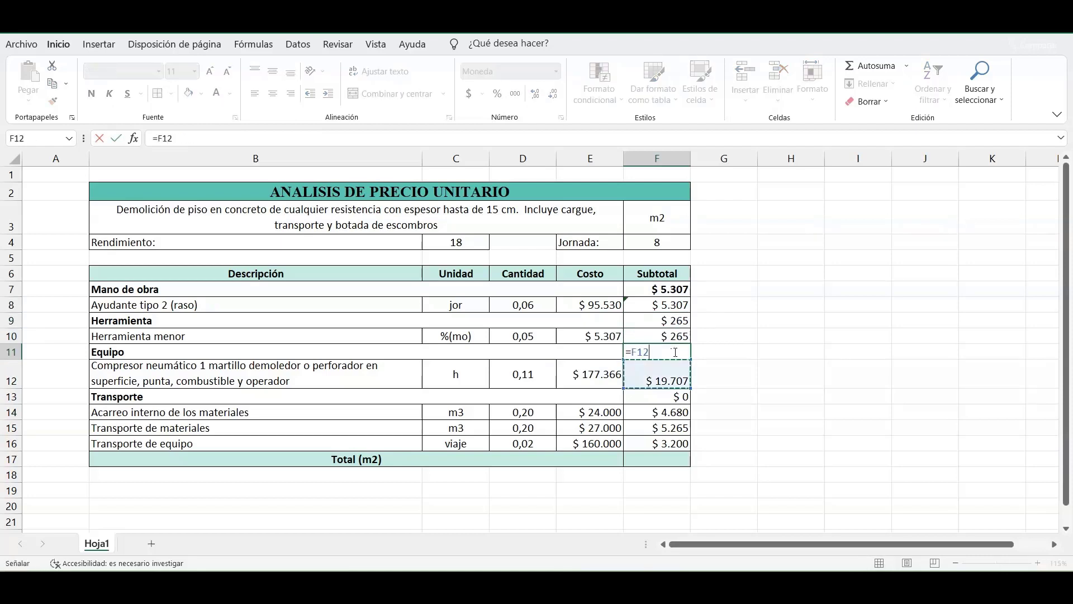
pyautogui.press('Return')
# - Make F13 the SUMA of F14:F16 and select the four group total cells
pyautogui.click(681, 394)
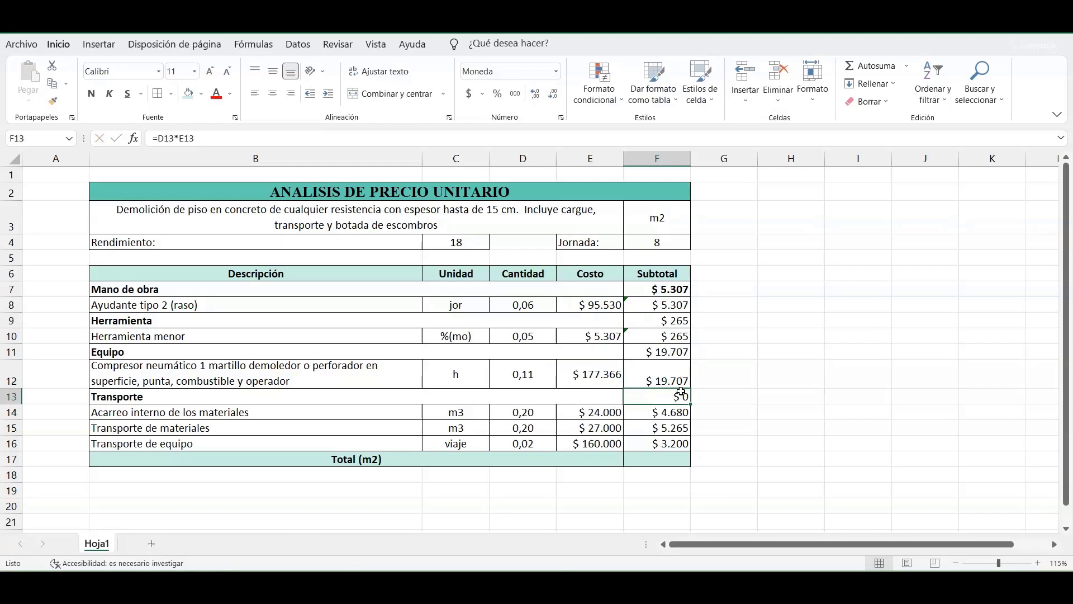
pyautogui.write('=suma')
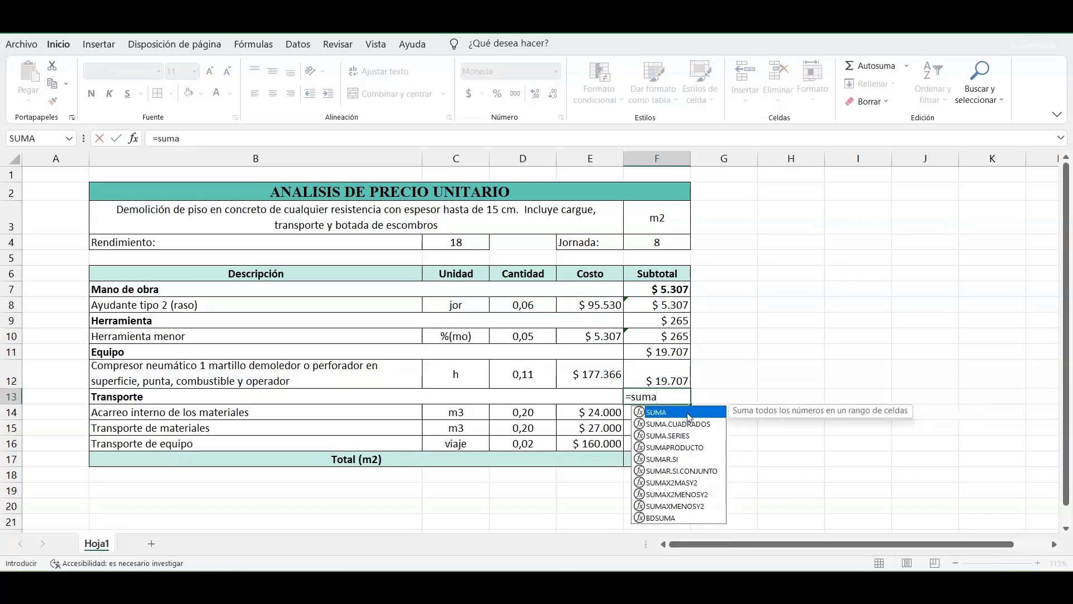
pyautogui.doubleClick(690, 418)
pyautogui.moveTo(627, 413); pyautogui.dragTo(637, 443)
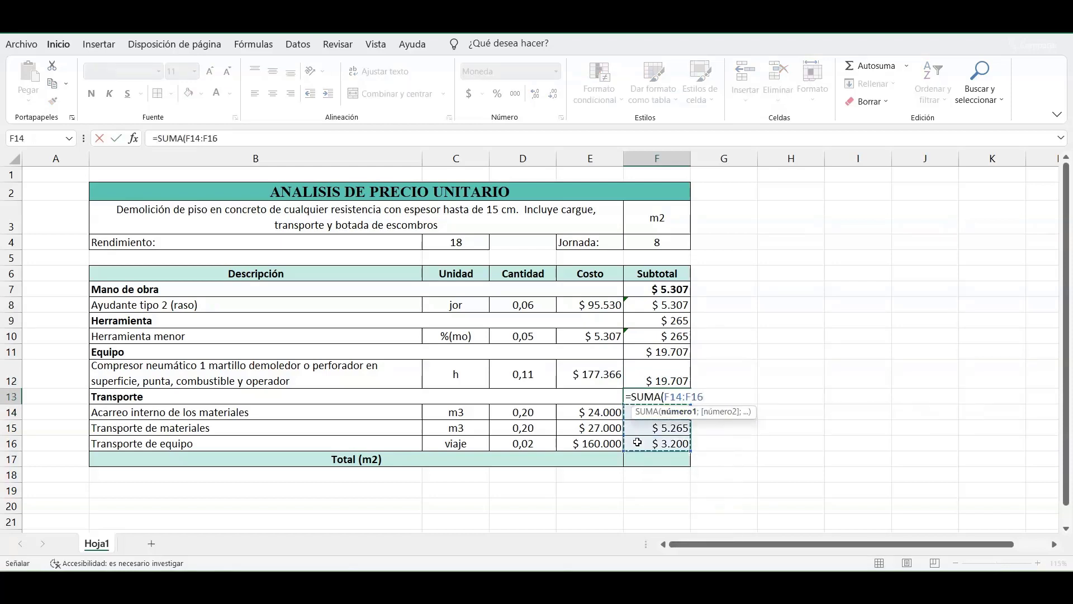
pyautogui.press('Return')
pyautogui.click(648, 398)
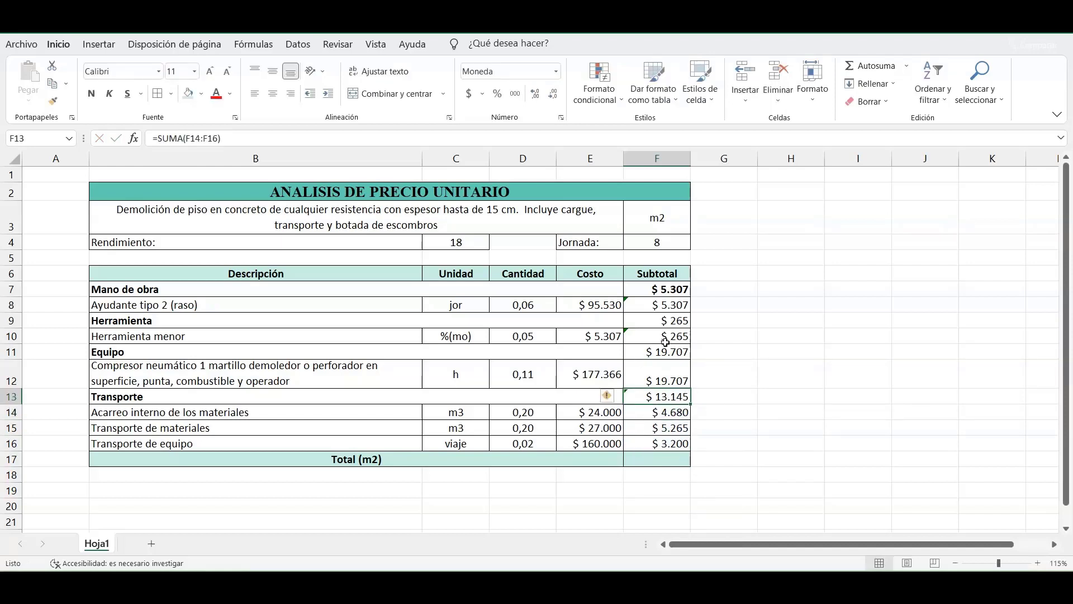
pyautogui.keyDown('ctrl'); pyautogui.click(668, 354); pyautogui.keyUp('ctrl')
pyautogui.keyDown('ctrl'); pyautogui.click(660, 323); pyautogui.keyUp('ctrl')
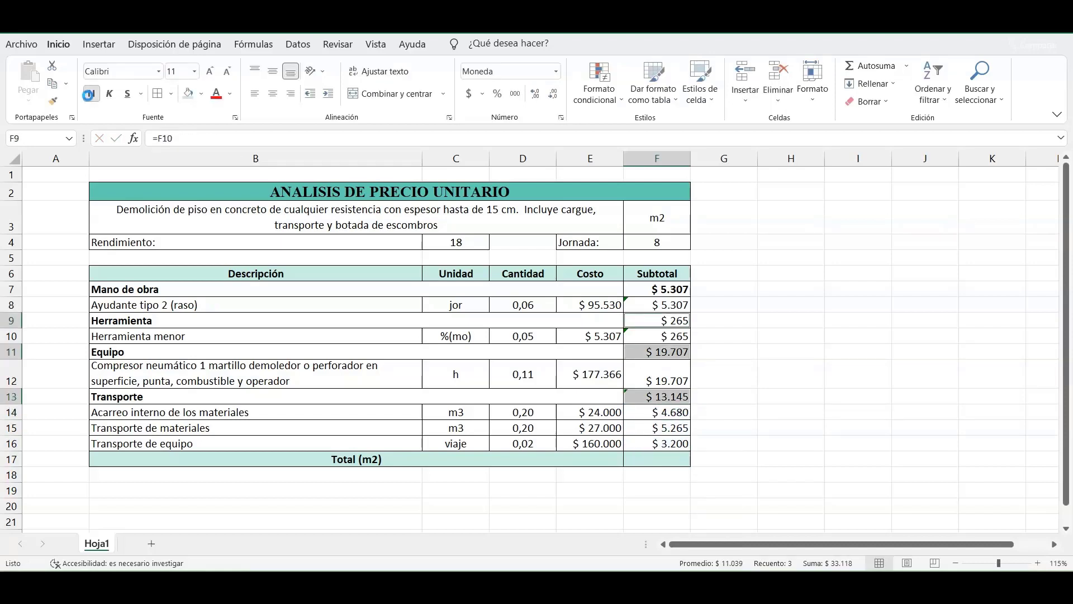
# - Bold the group totals and set Total (m2) to =F7+F9+F11+F13, giving $ 38.425
pyautogui.click(90, 94)
pyautogui.click(675, 466)
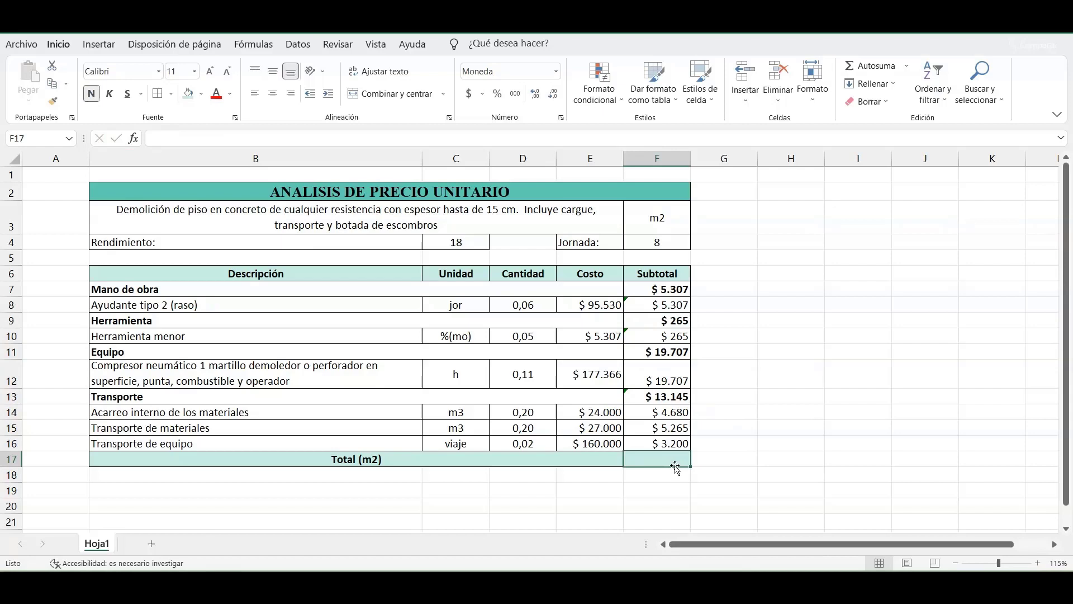
pyautogui.write('=')
pyautogui.click(637, 289)
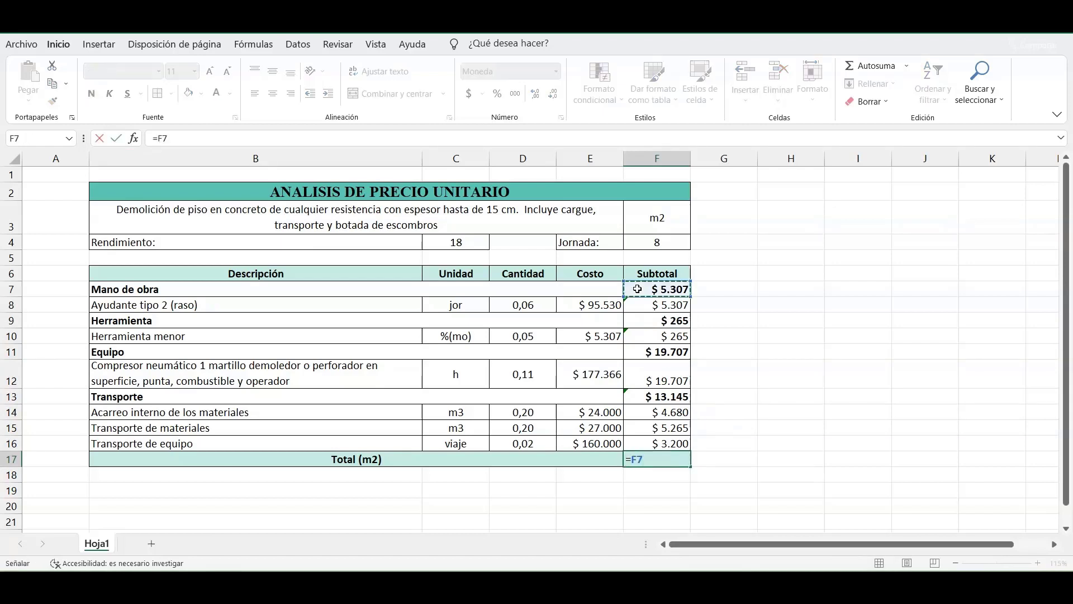
pyautogui.write('+')
pyautogui.click(664, 320)
pyautogui.write('+')
pyautogui.click(681, 353)
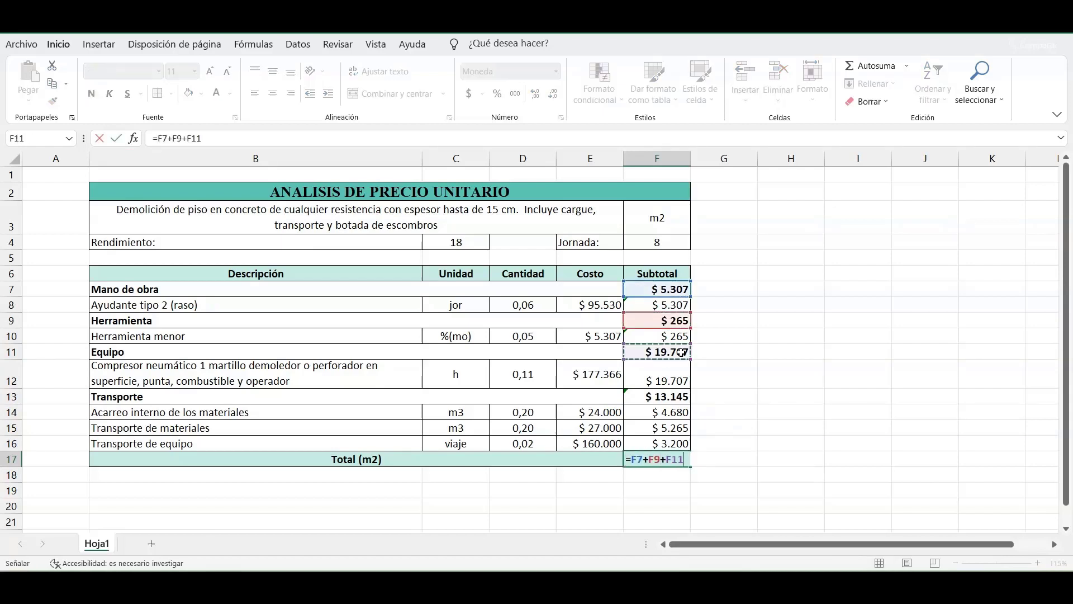
pyautogui.write('+')
pyautogui.click(682, 396)
pyautogui.press('Return')
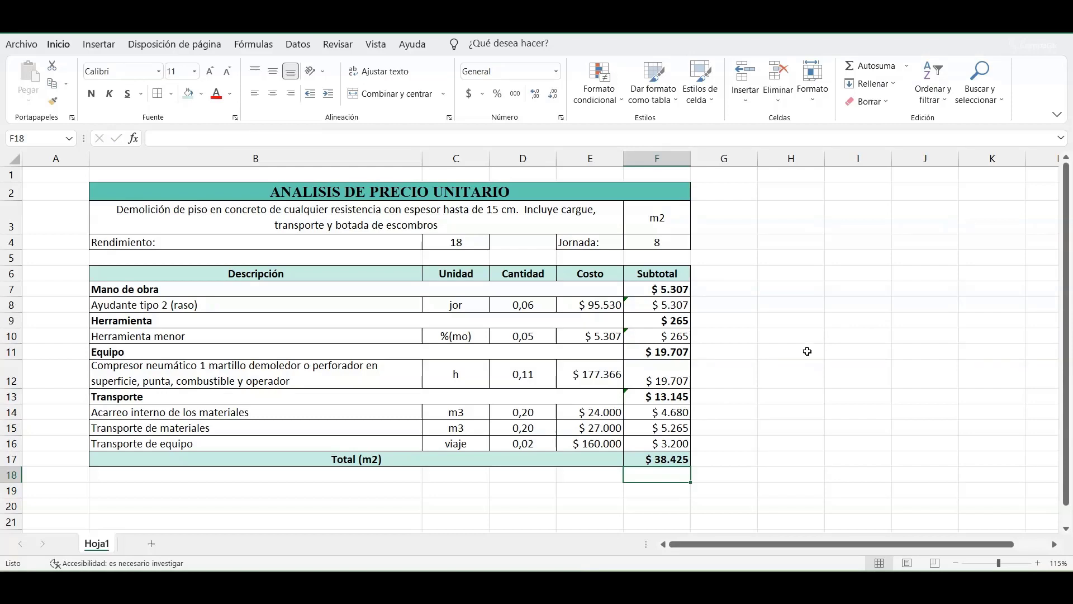
pyautogui.click(807, 351)
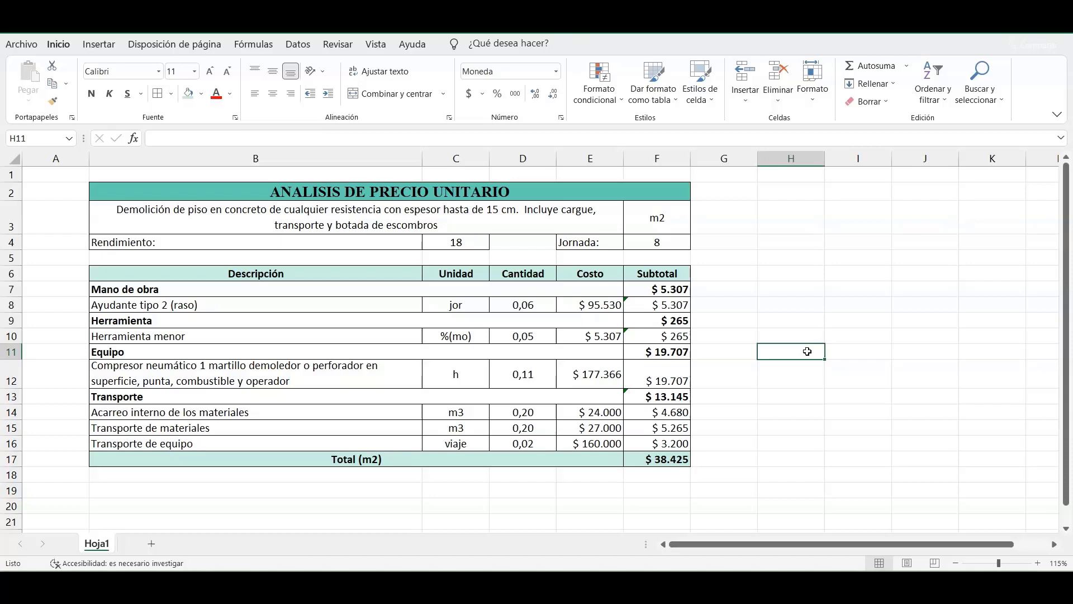